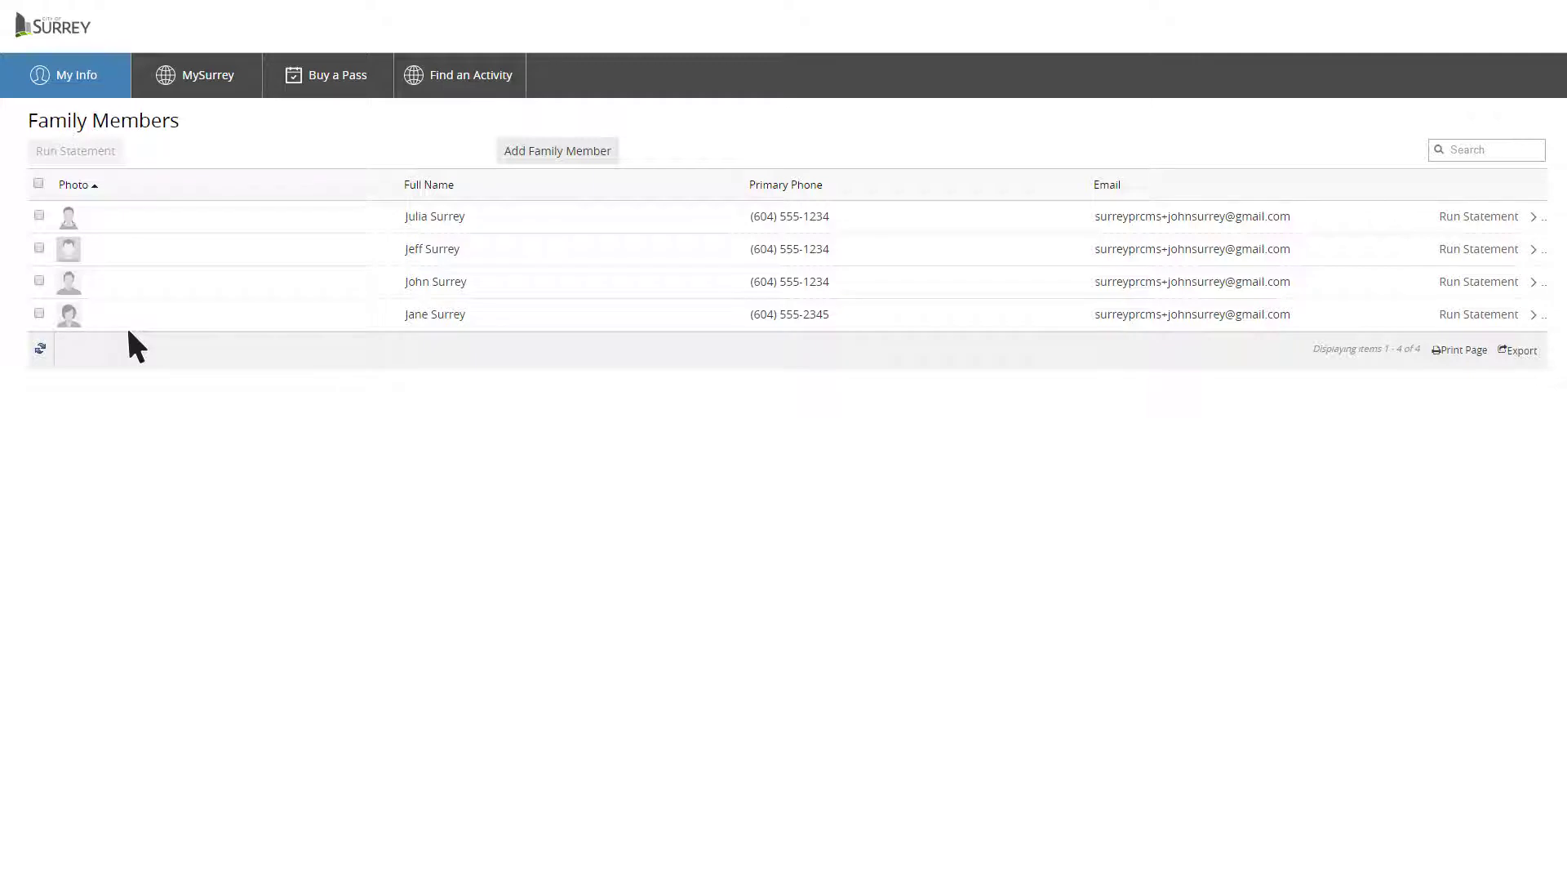
Open the Family Member Detail page for the member born 01-Jan-1985
left_click(128, 278)
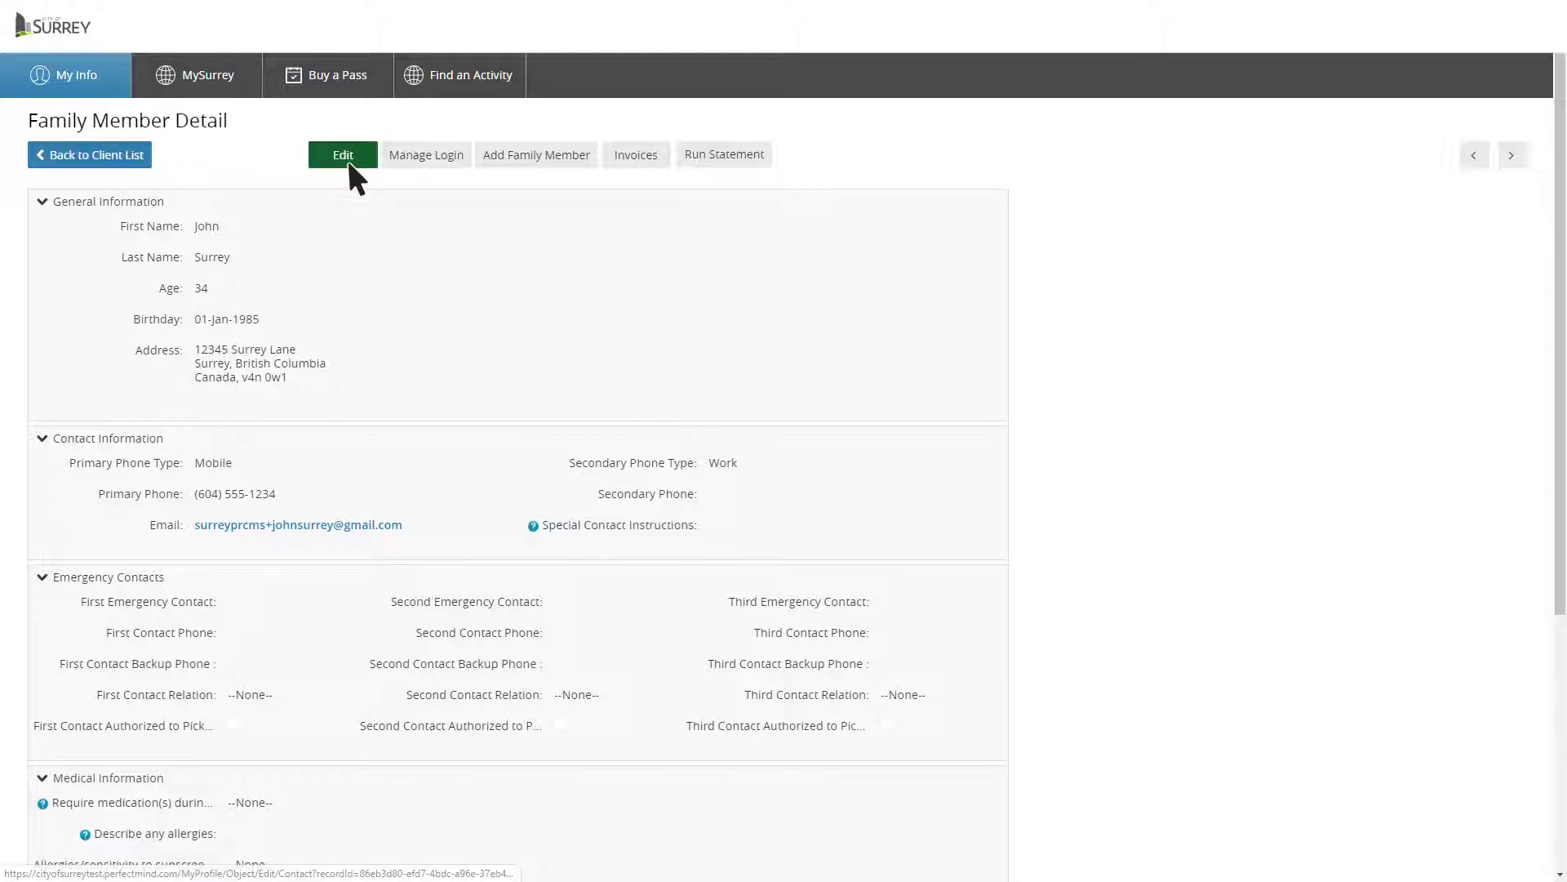
Enter 'Bee Sting' as the allergy and 'Use EpiPen if stung by a bee.' as the special instruction
left_click(349, 163)
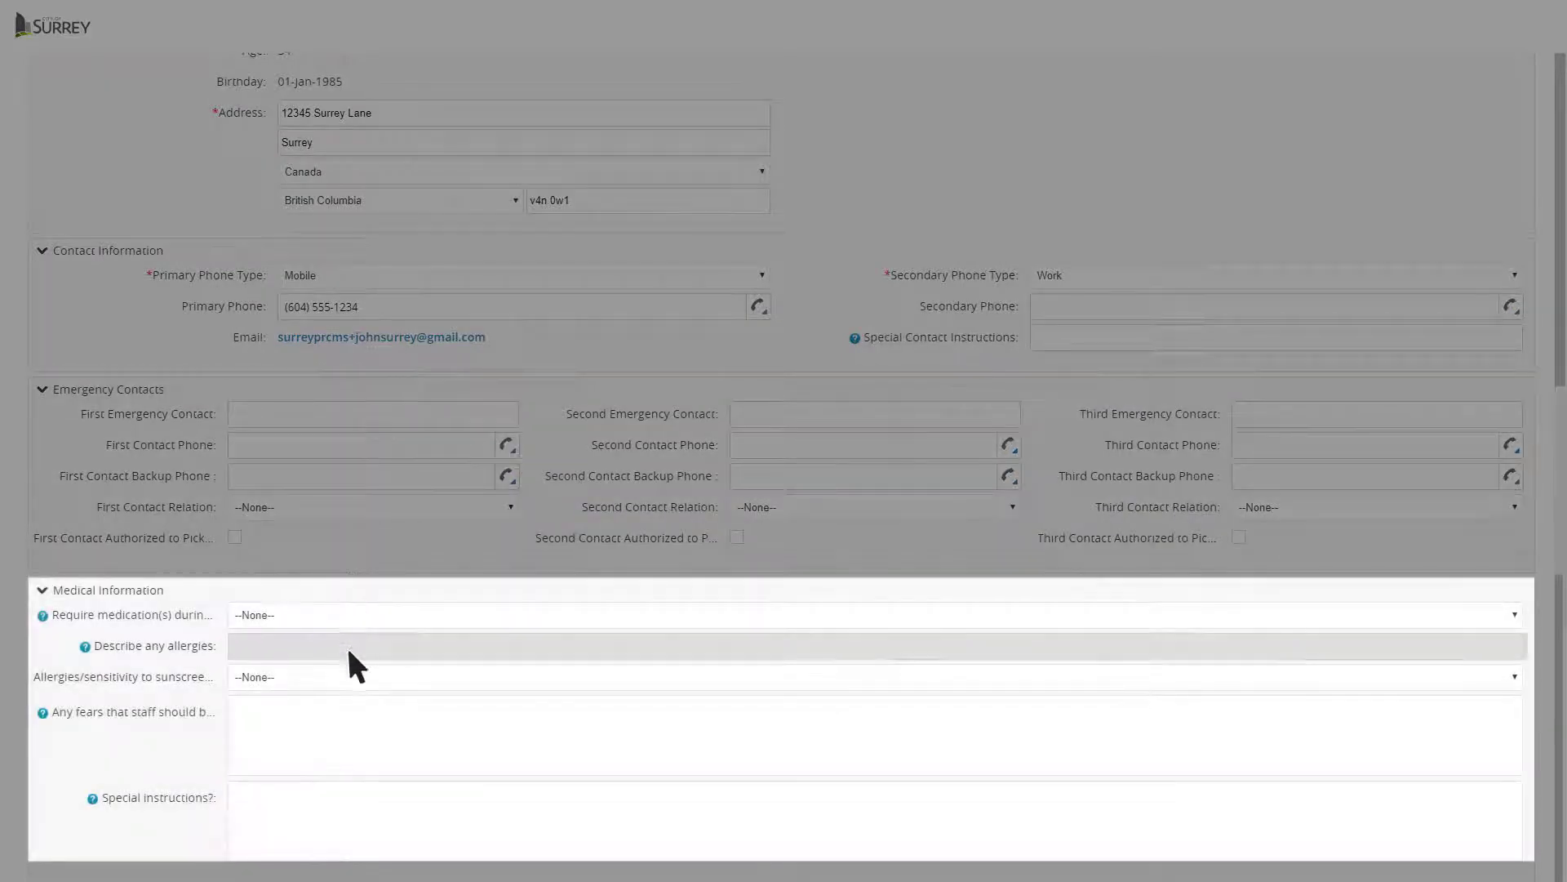
left_click(346, 645)
type("B")
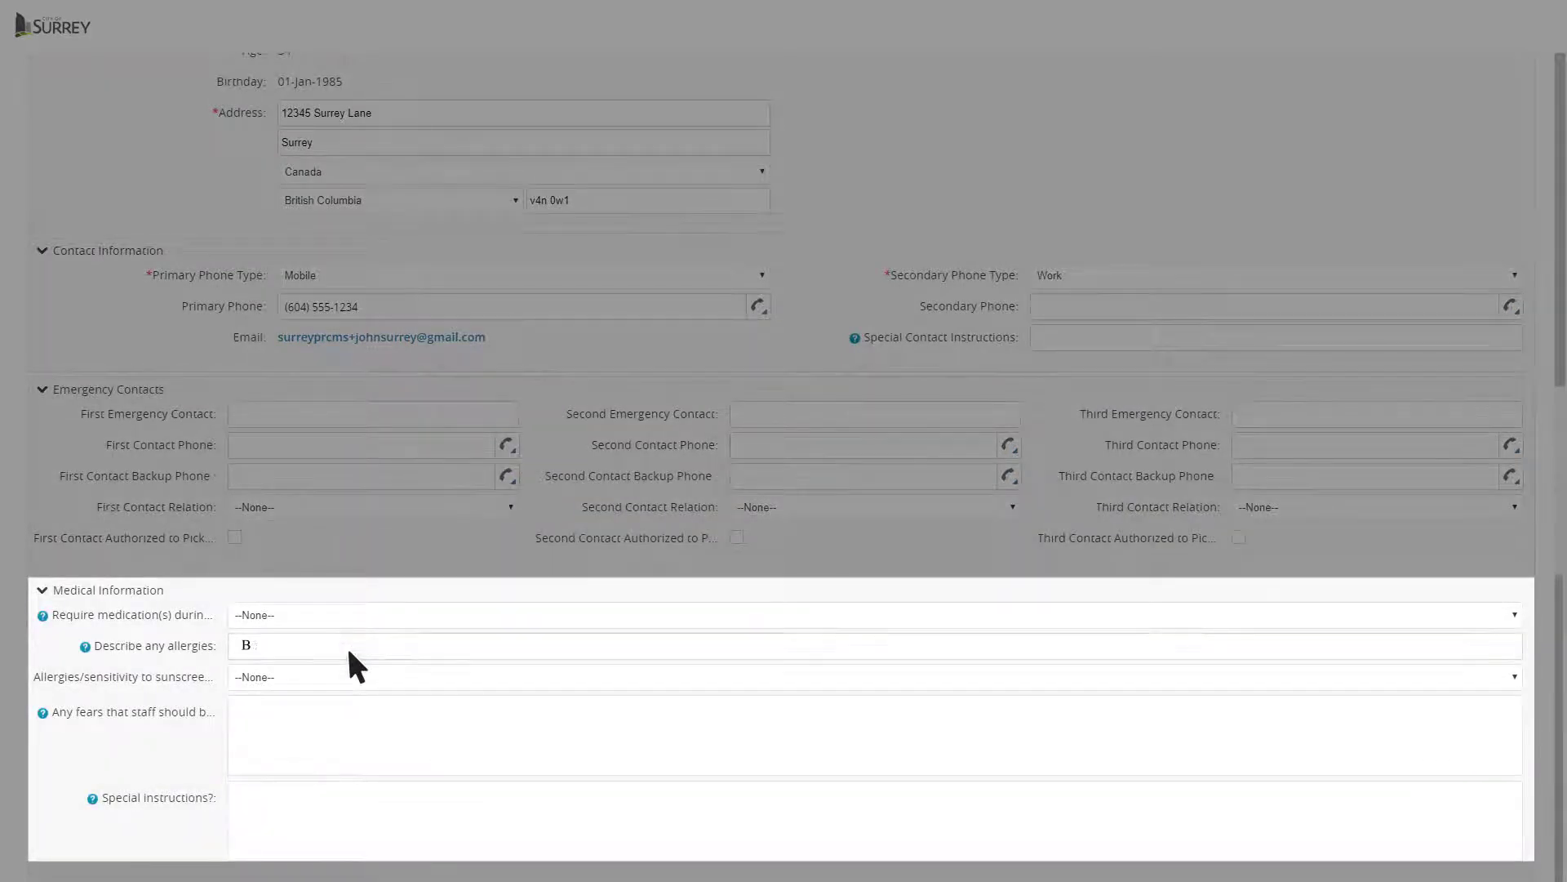
type("ee Sting")
left_click(349, 813)
type("Use EpiPen if stung by a bee.")
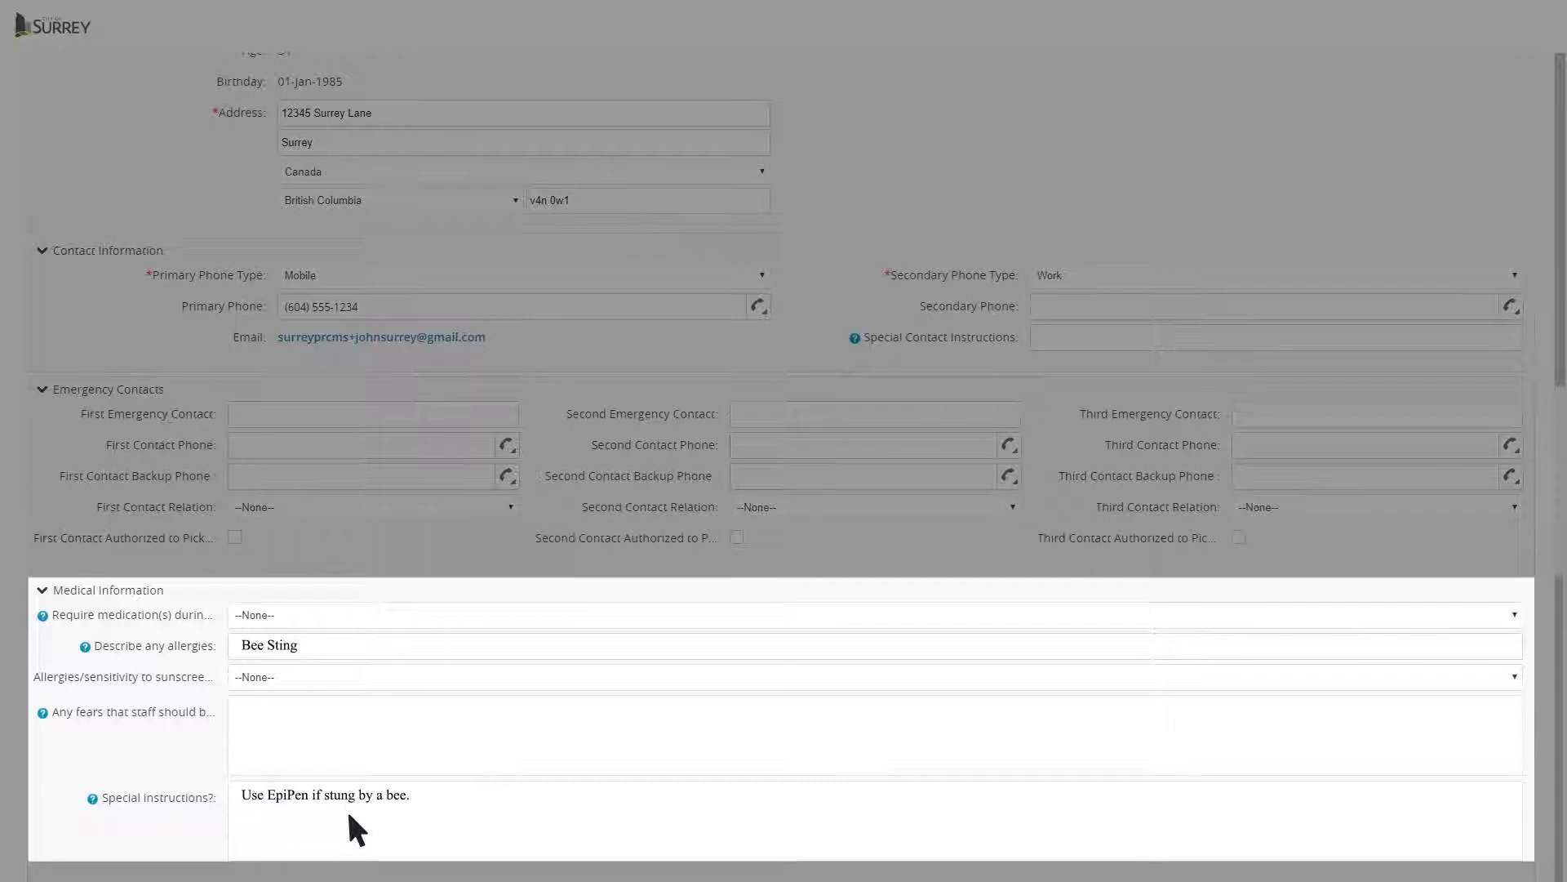
scroll(377, 805, "down", 2)
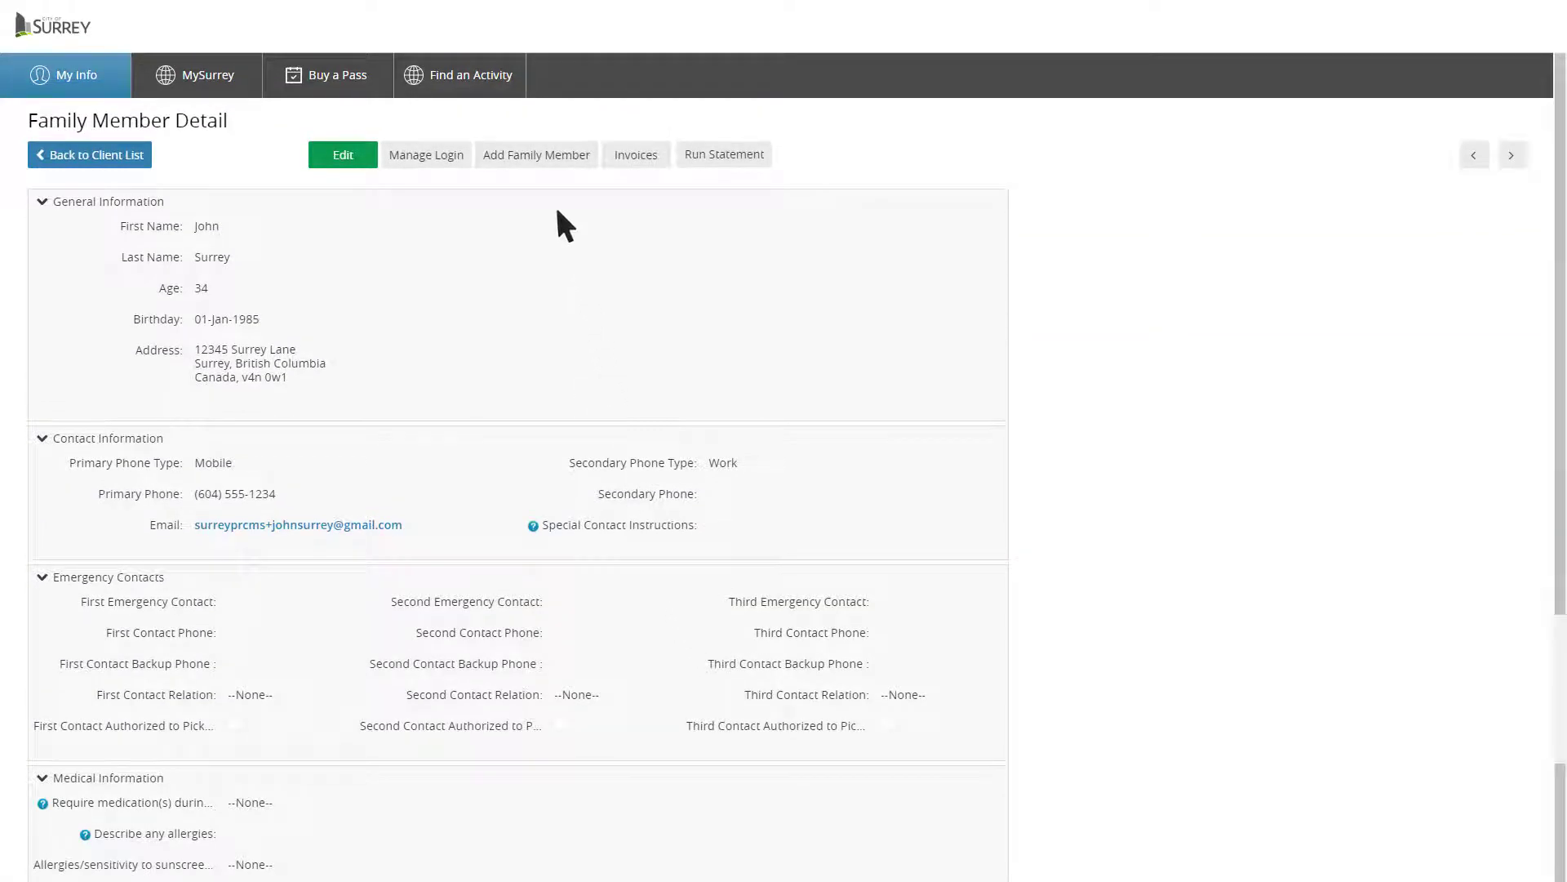
left_click(542, 158)
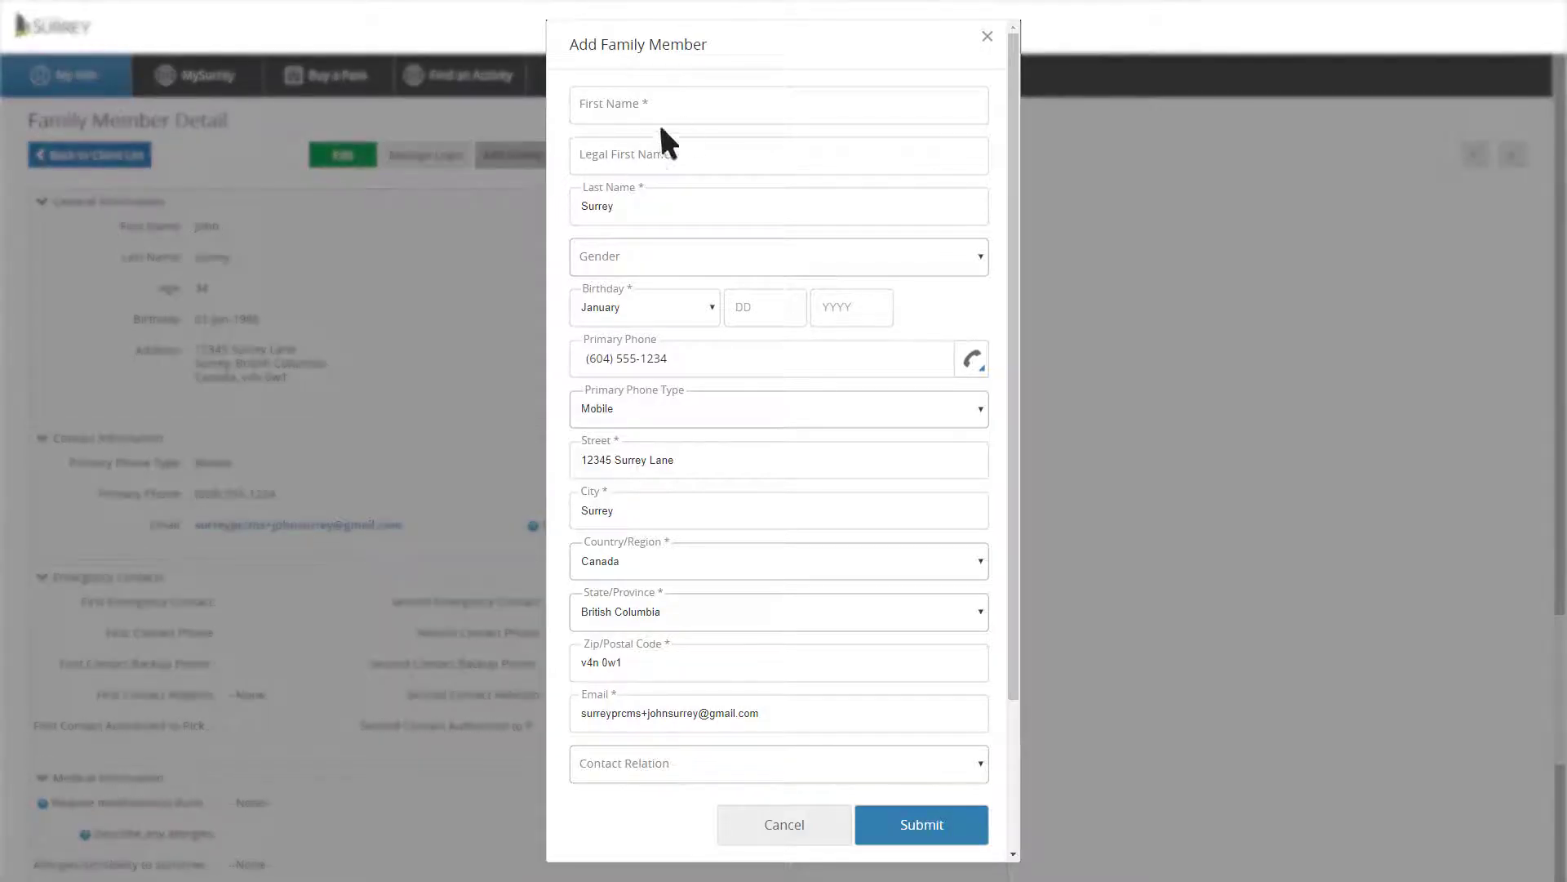
left_click(987, 37)
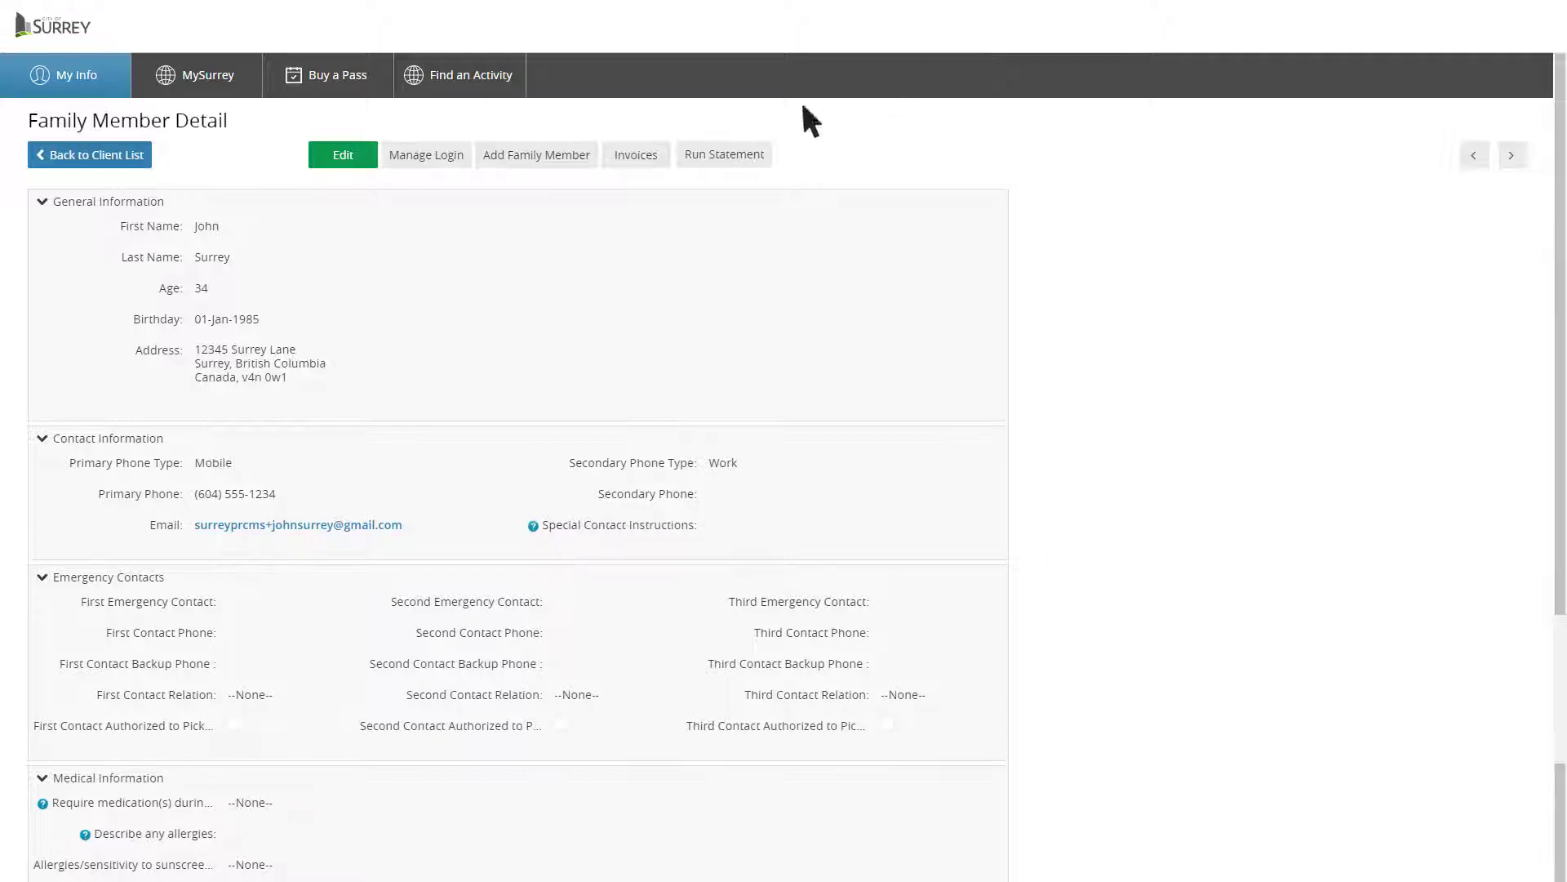
Show the member's four completed invoices from 17-Oct-2019 with $0.00 balance due
left_click(648, 162)
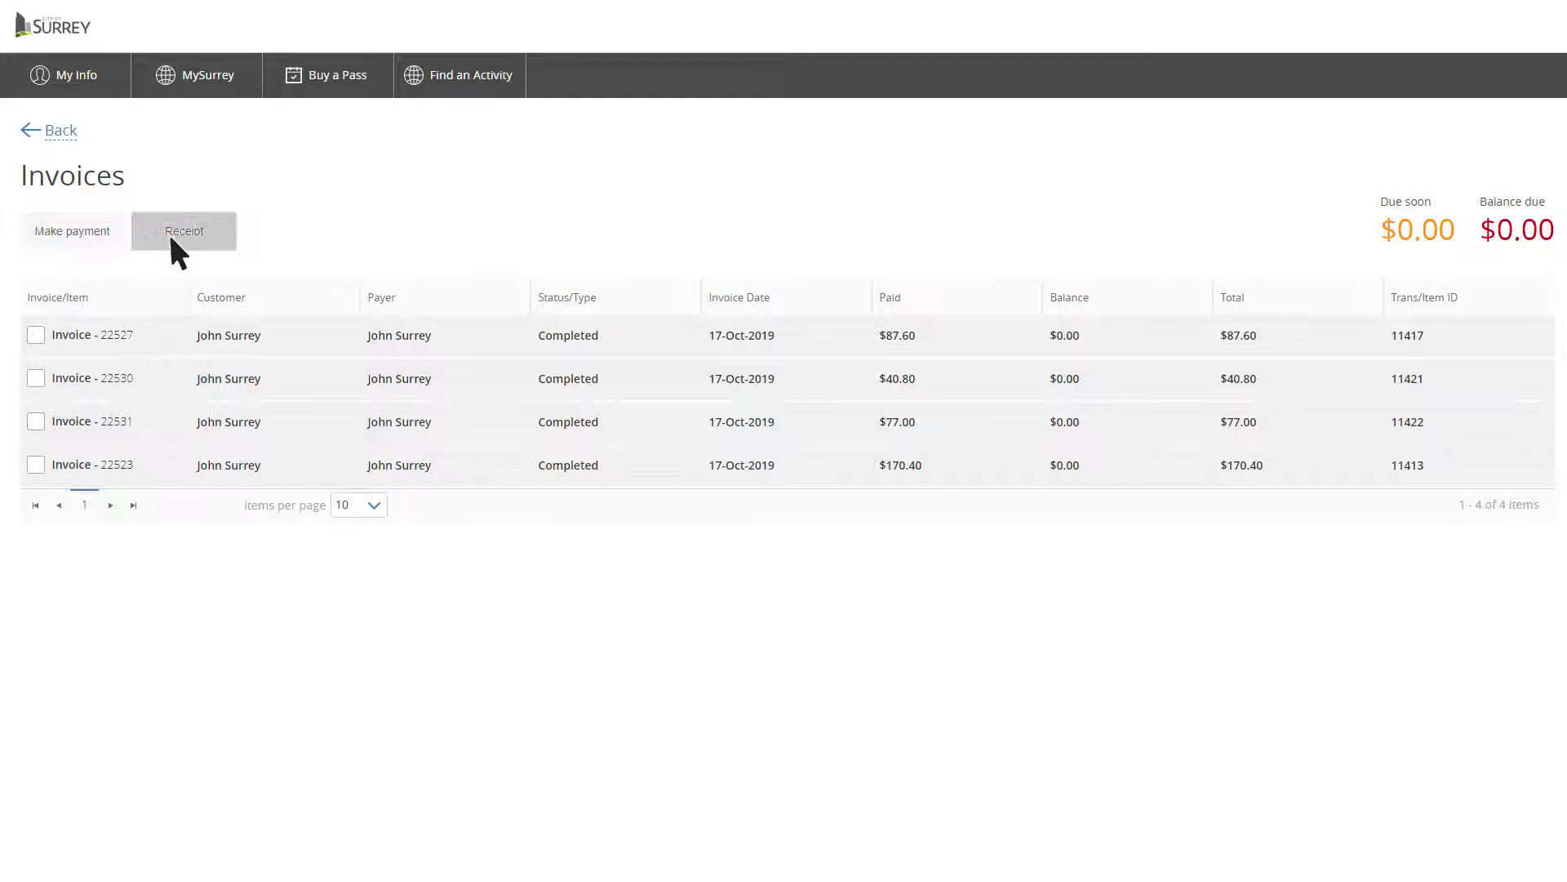
Return to the member's schedules and switch them to list view and back to calendar
left_click(54, 131)
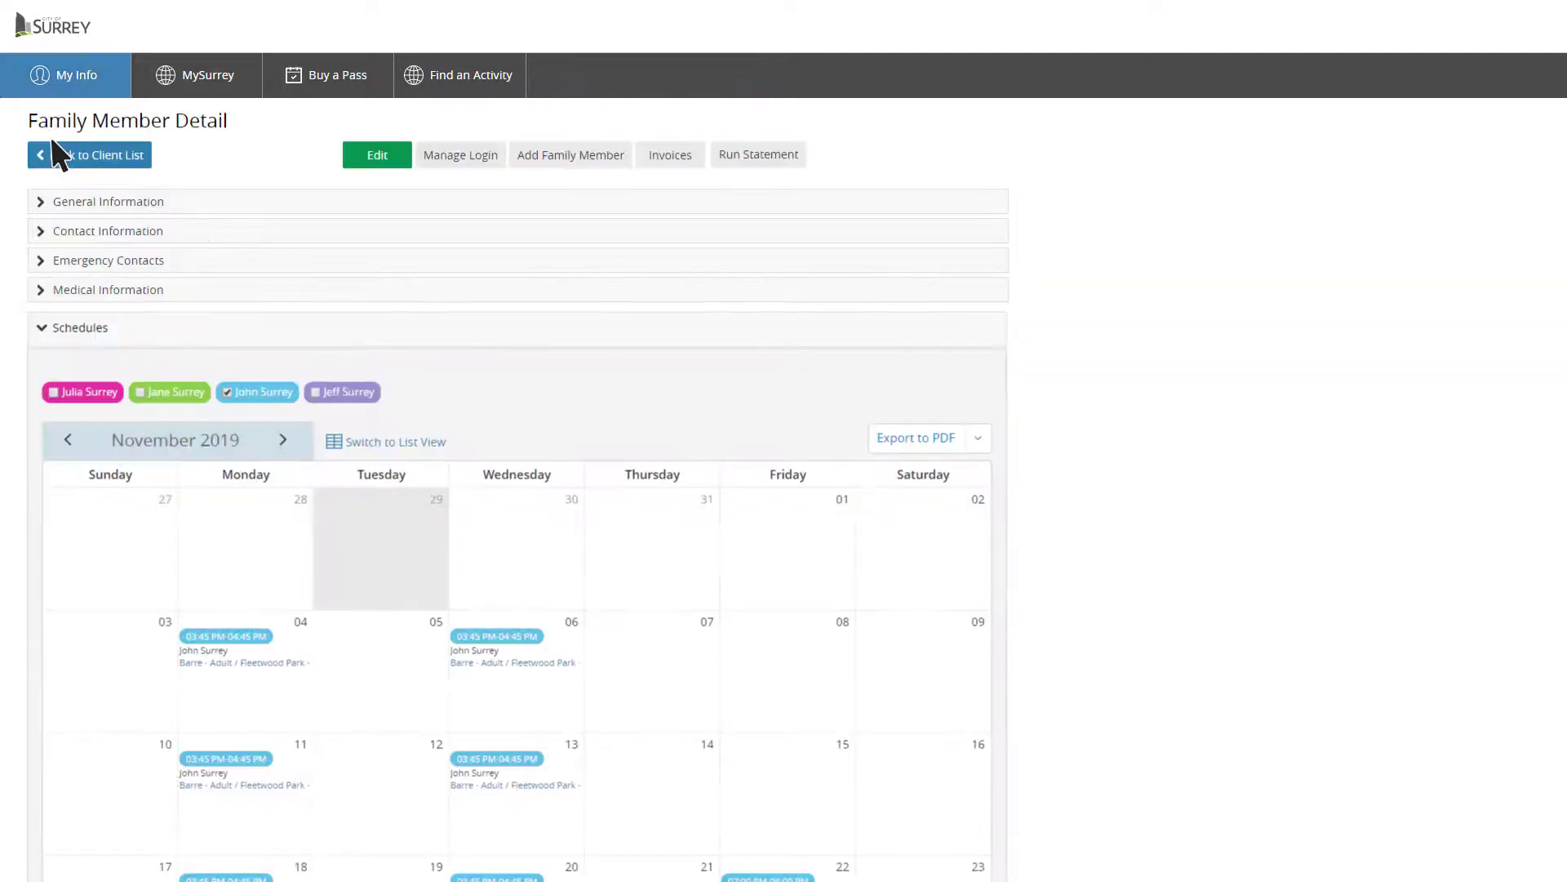
scroll(51, 136, "down", 2)
scroll(52, 129, "down", 3)
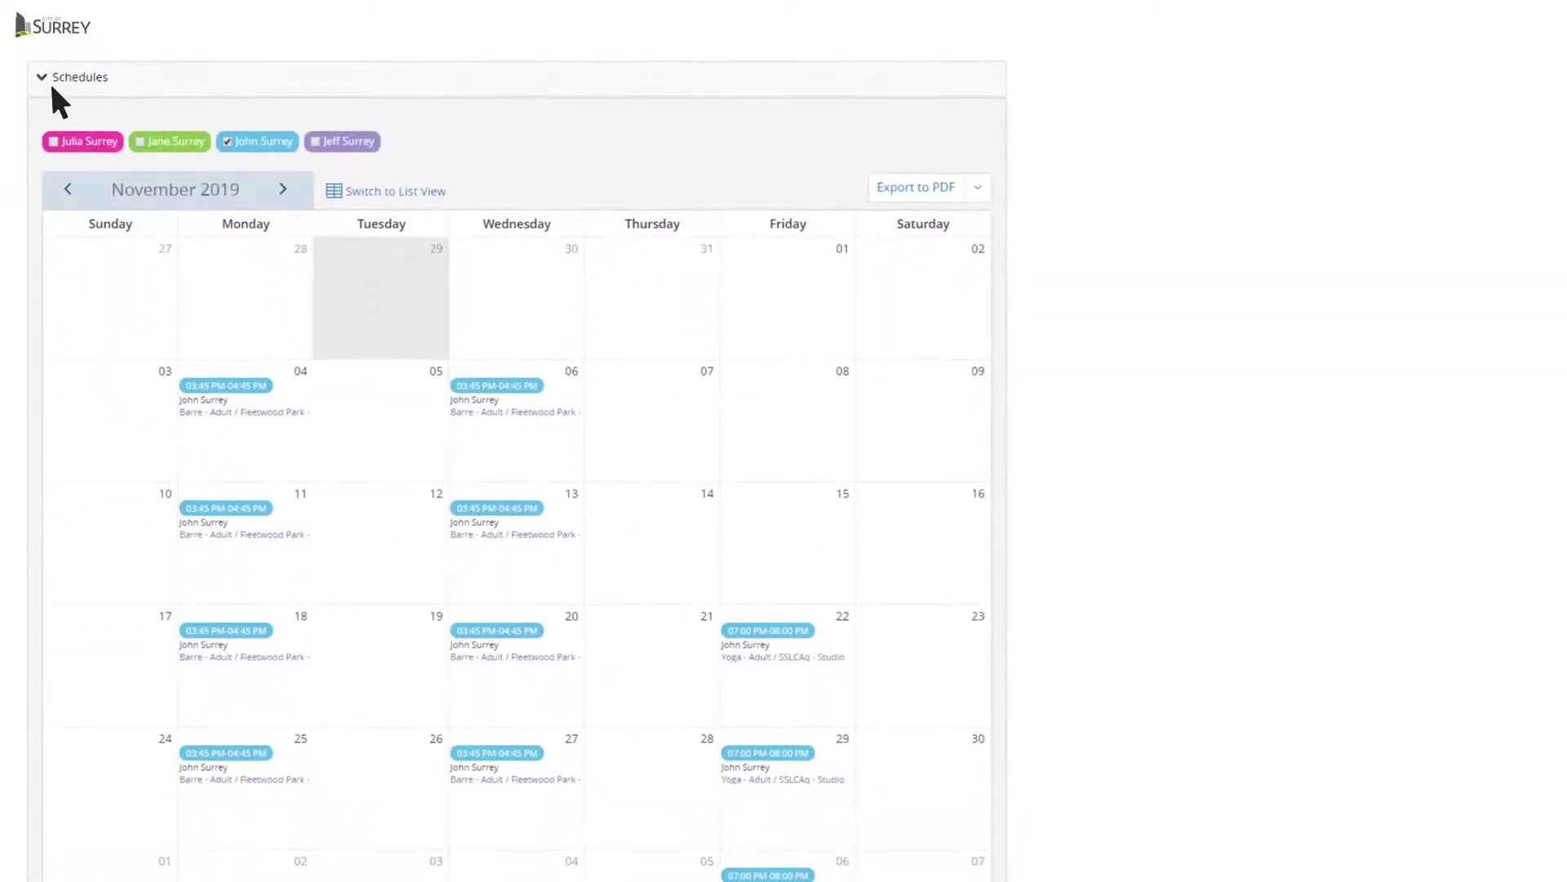
left_click(337, 195)
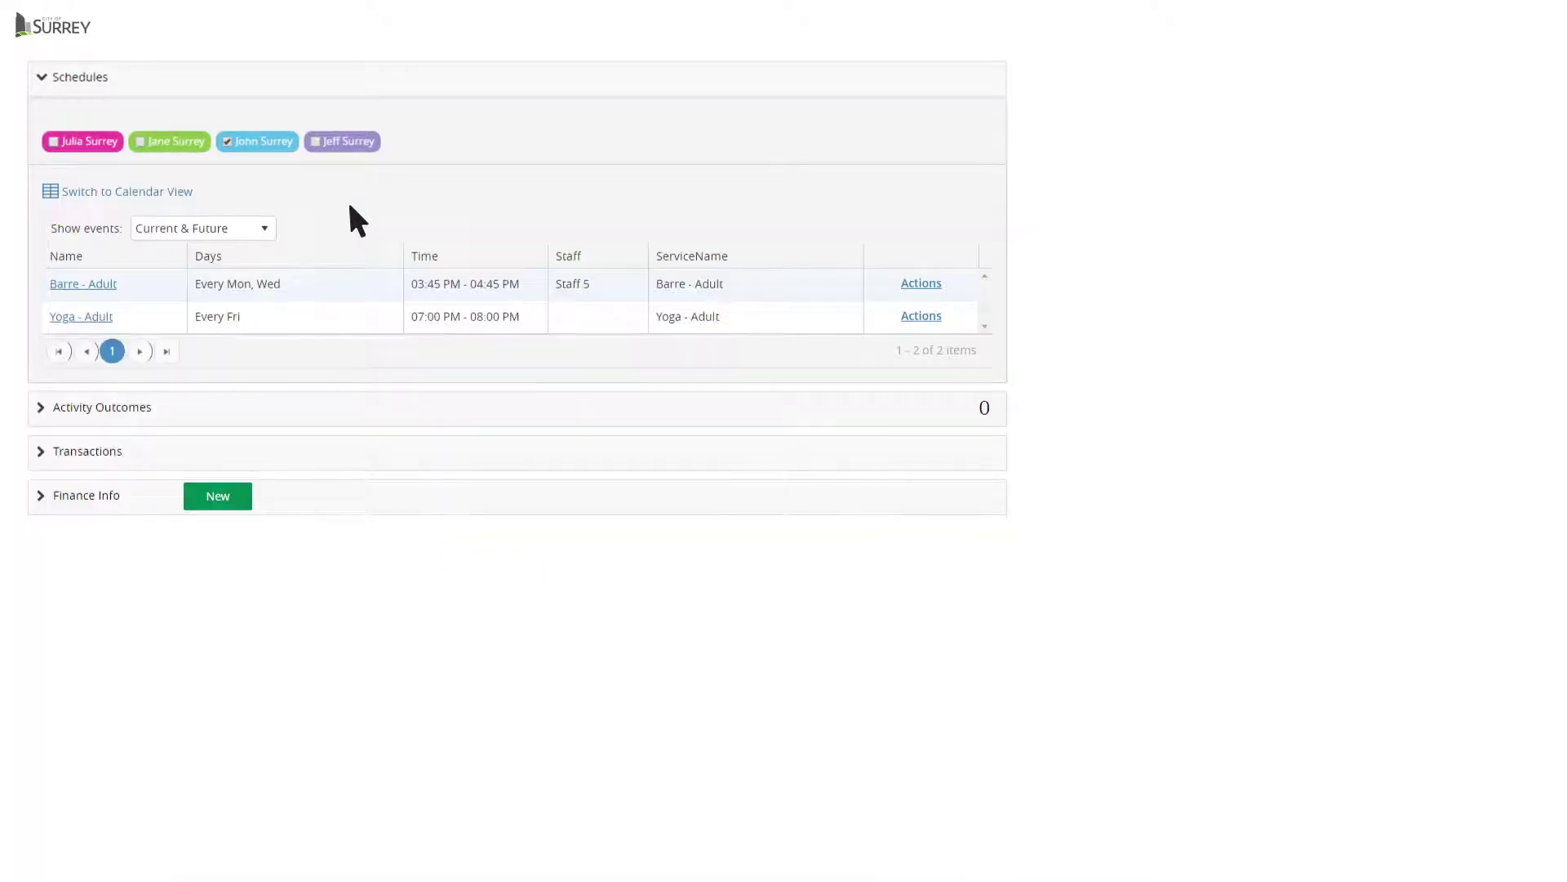
left_click(188, 192)
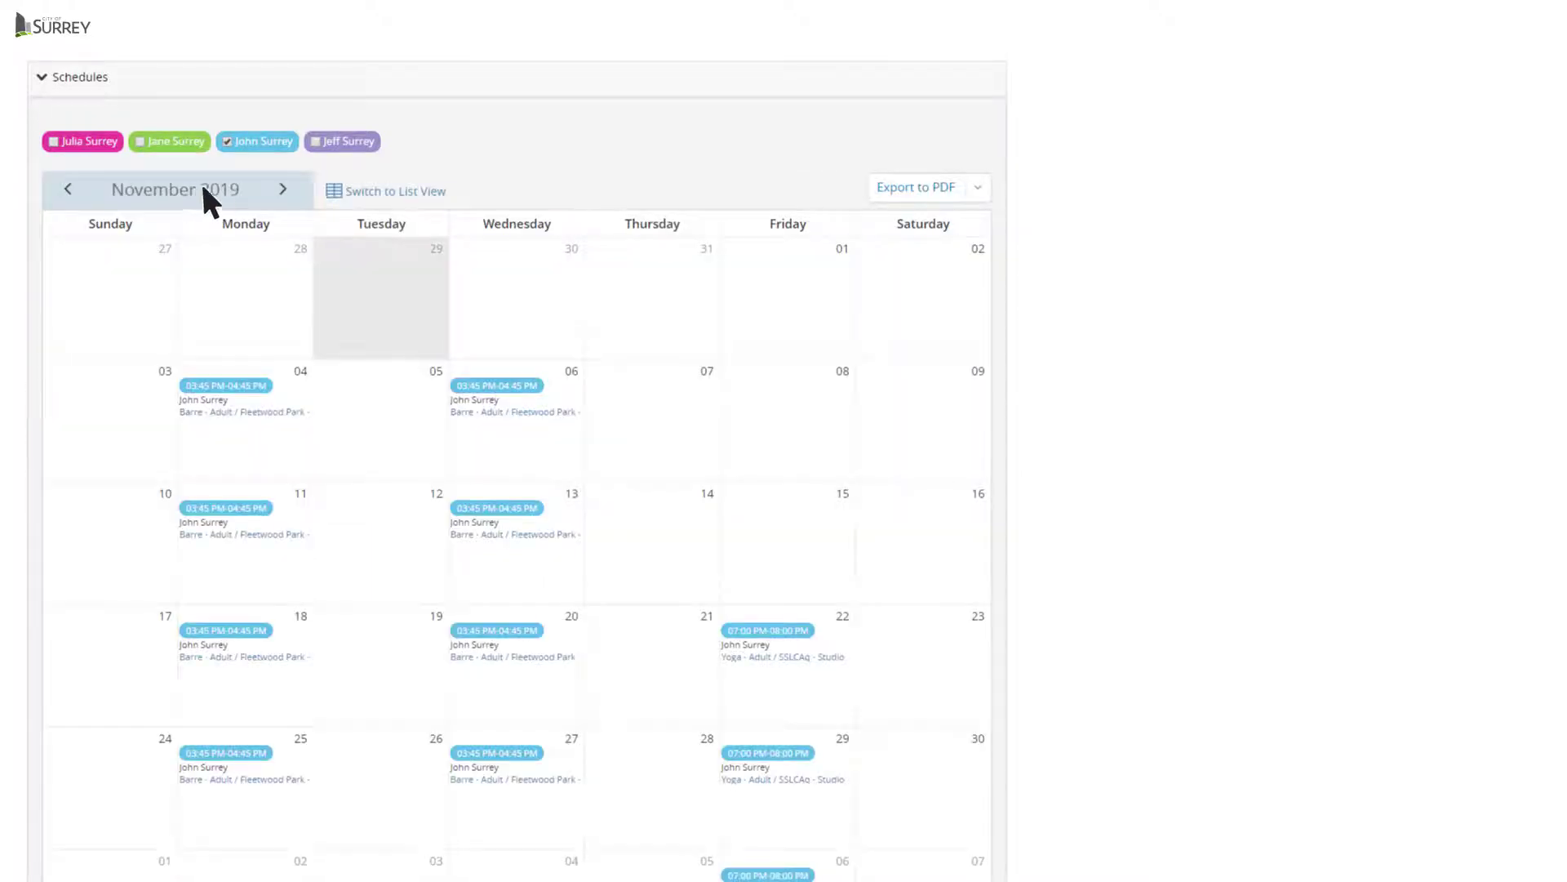
Add a second family member's classes and export the November 2019 schedule to PDF
left_click(342, 144)
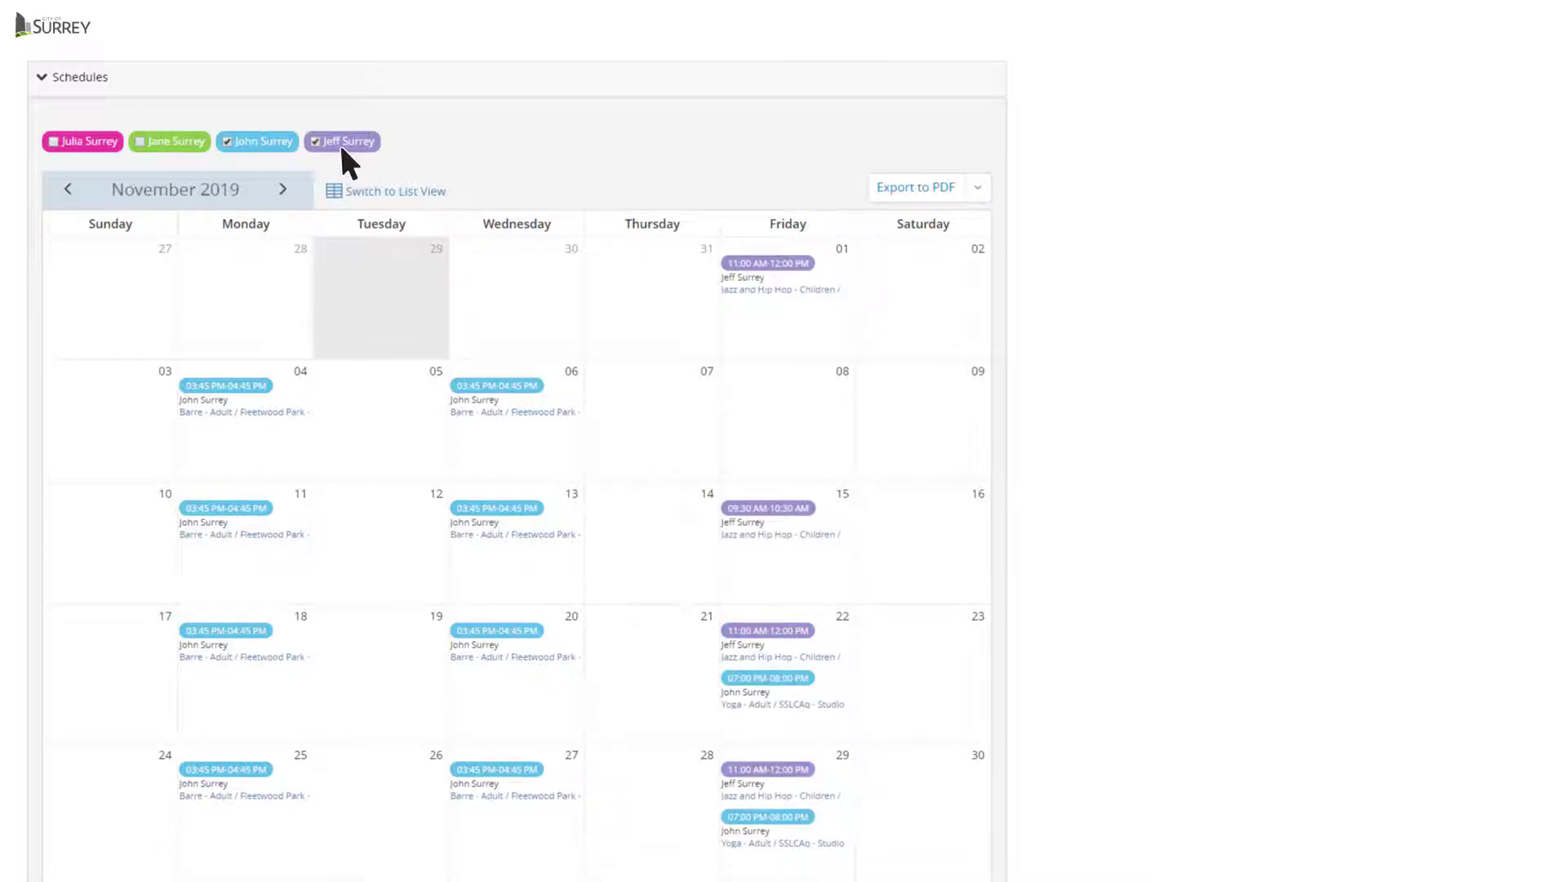
left_click(946, 193)
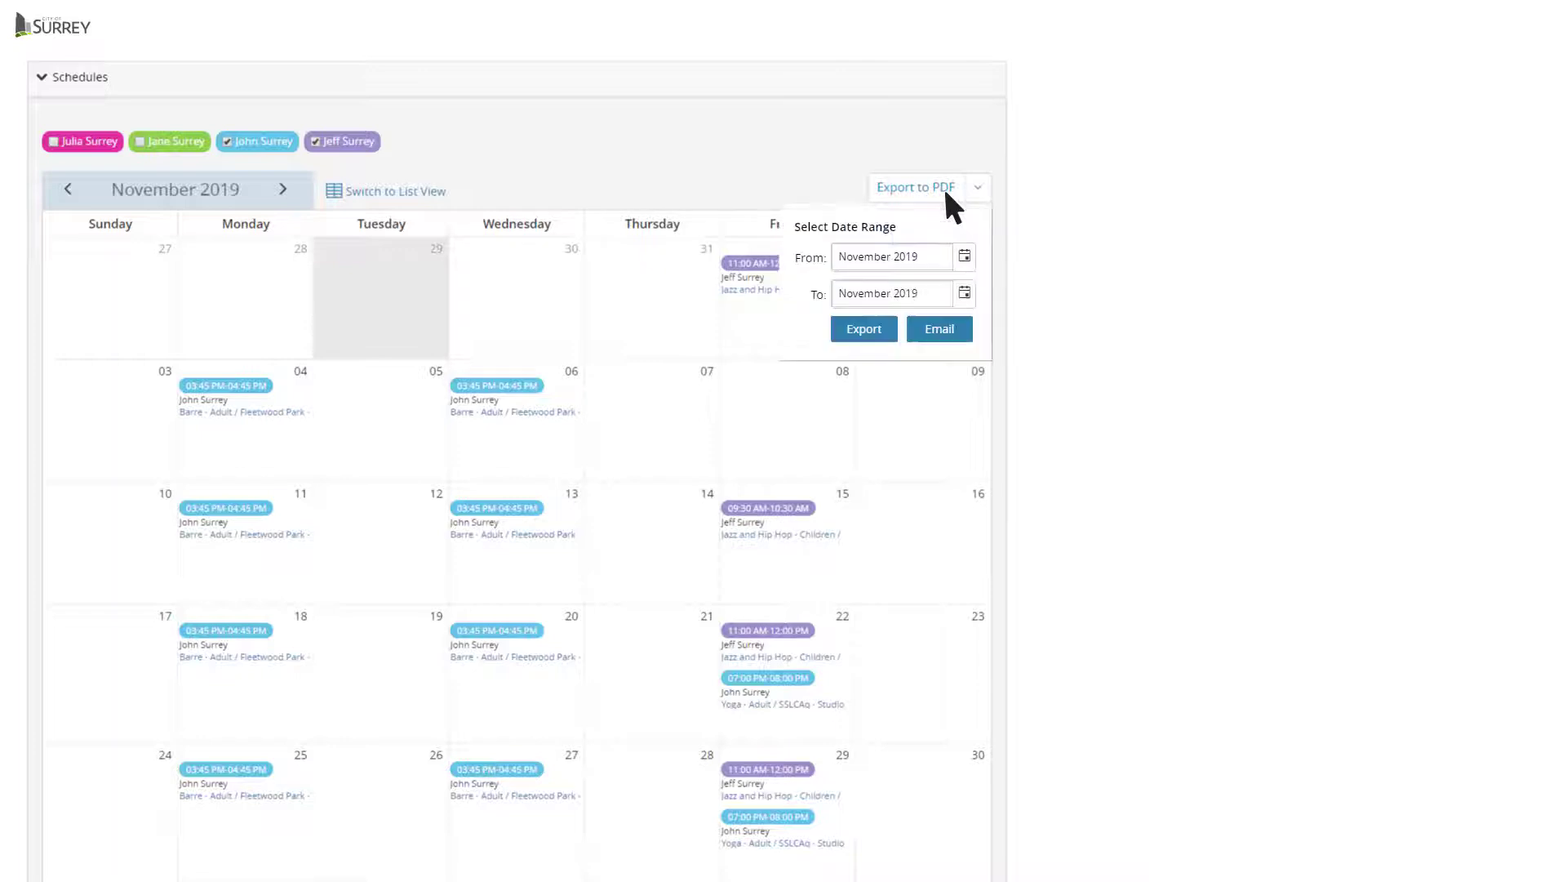
left_click(888, 335)
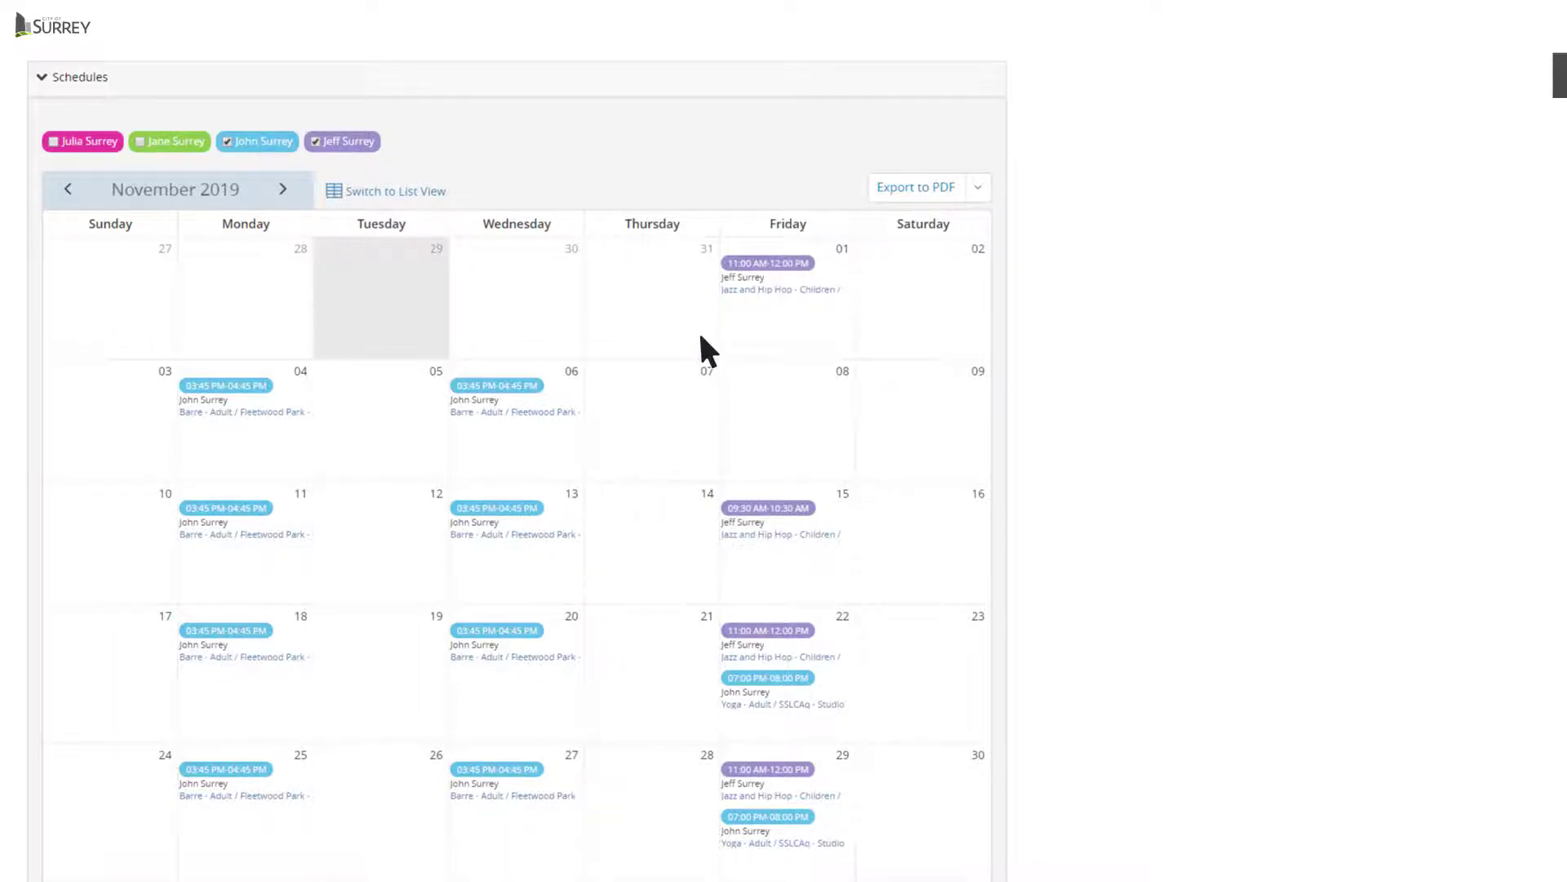
List the schedules and view the Barre - Adult class's add-to-calendar and withdraw options
left_click(389, 193)
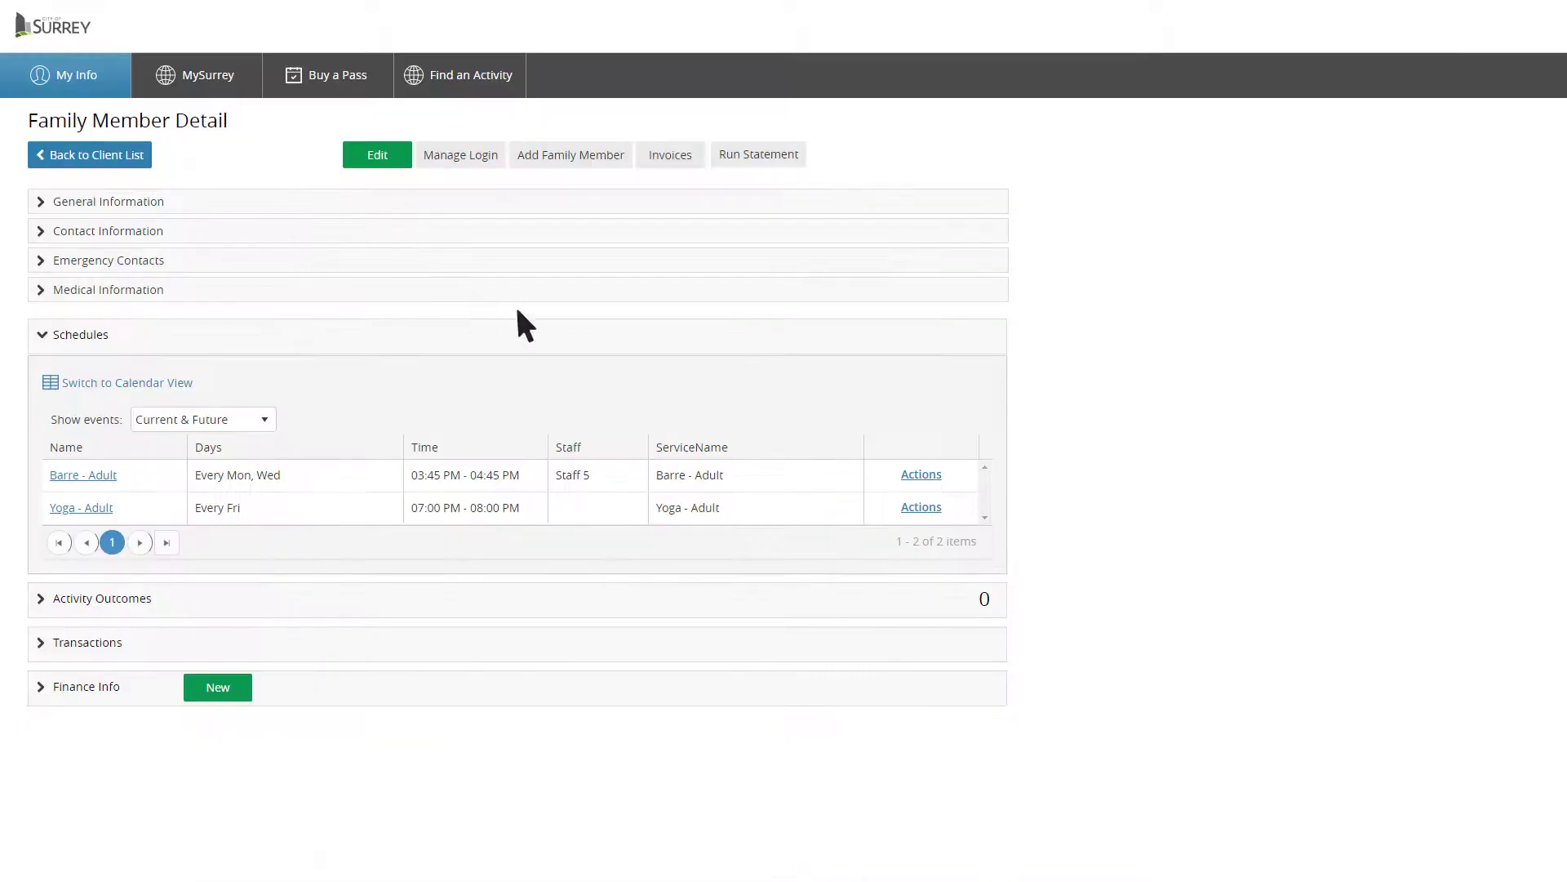
left_click(939, 476)
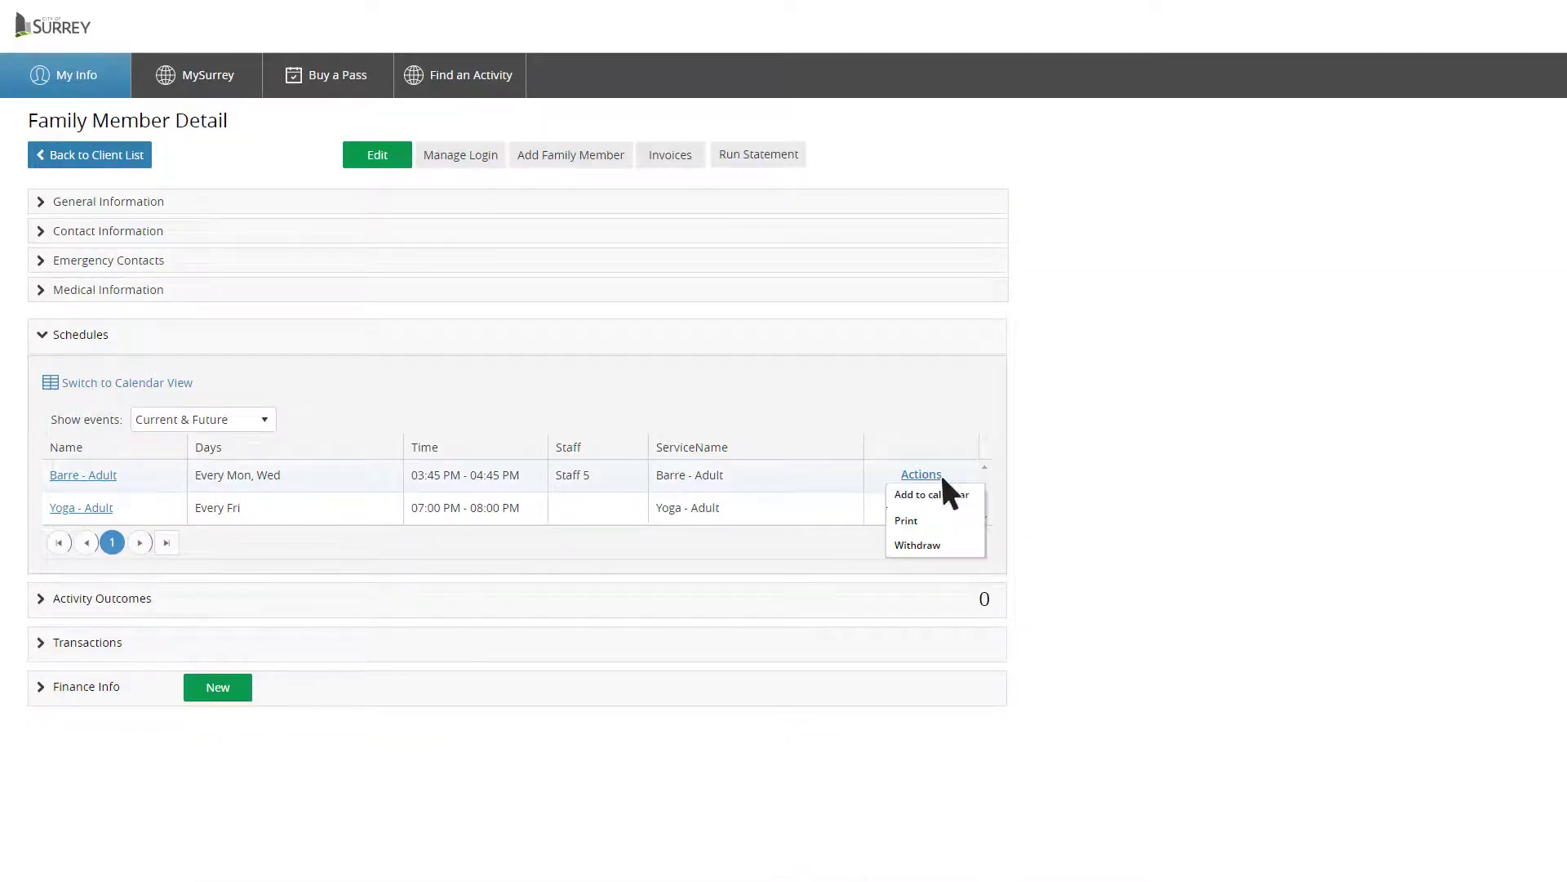
left_click(943, 495)
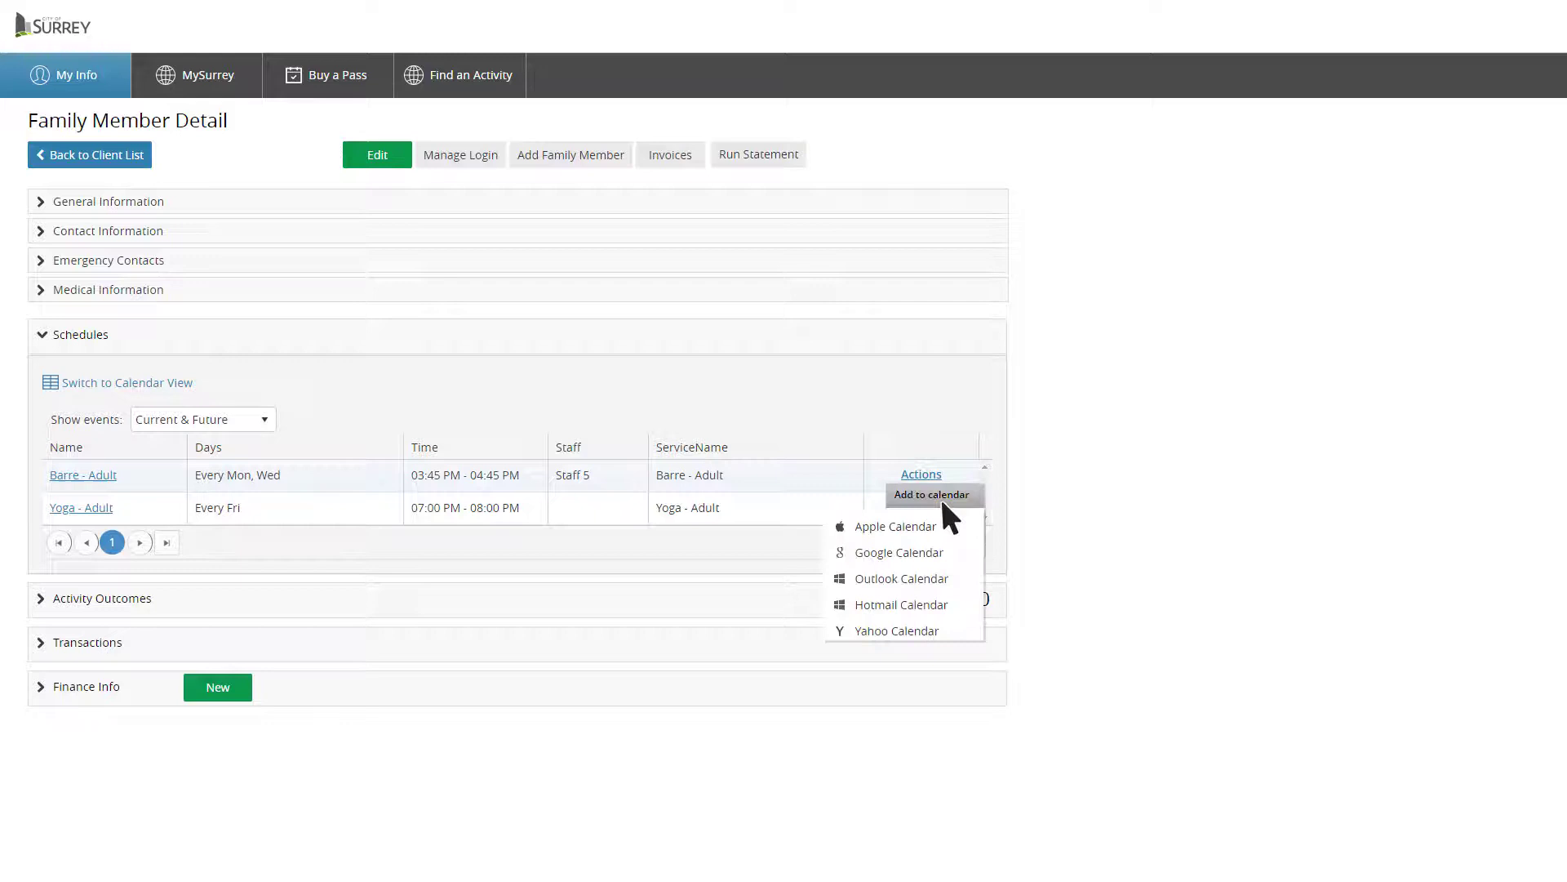
left_click(940, 496)
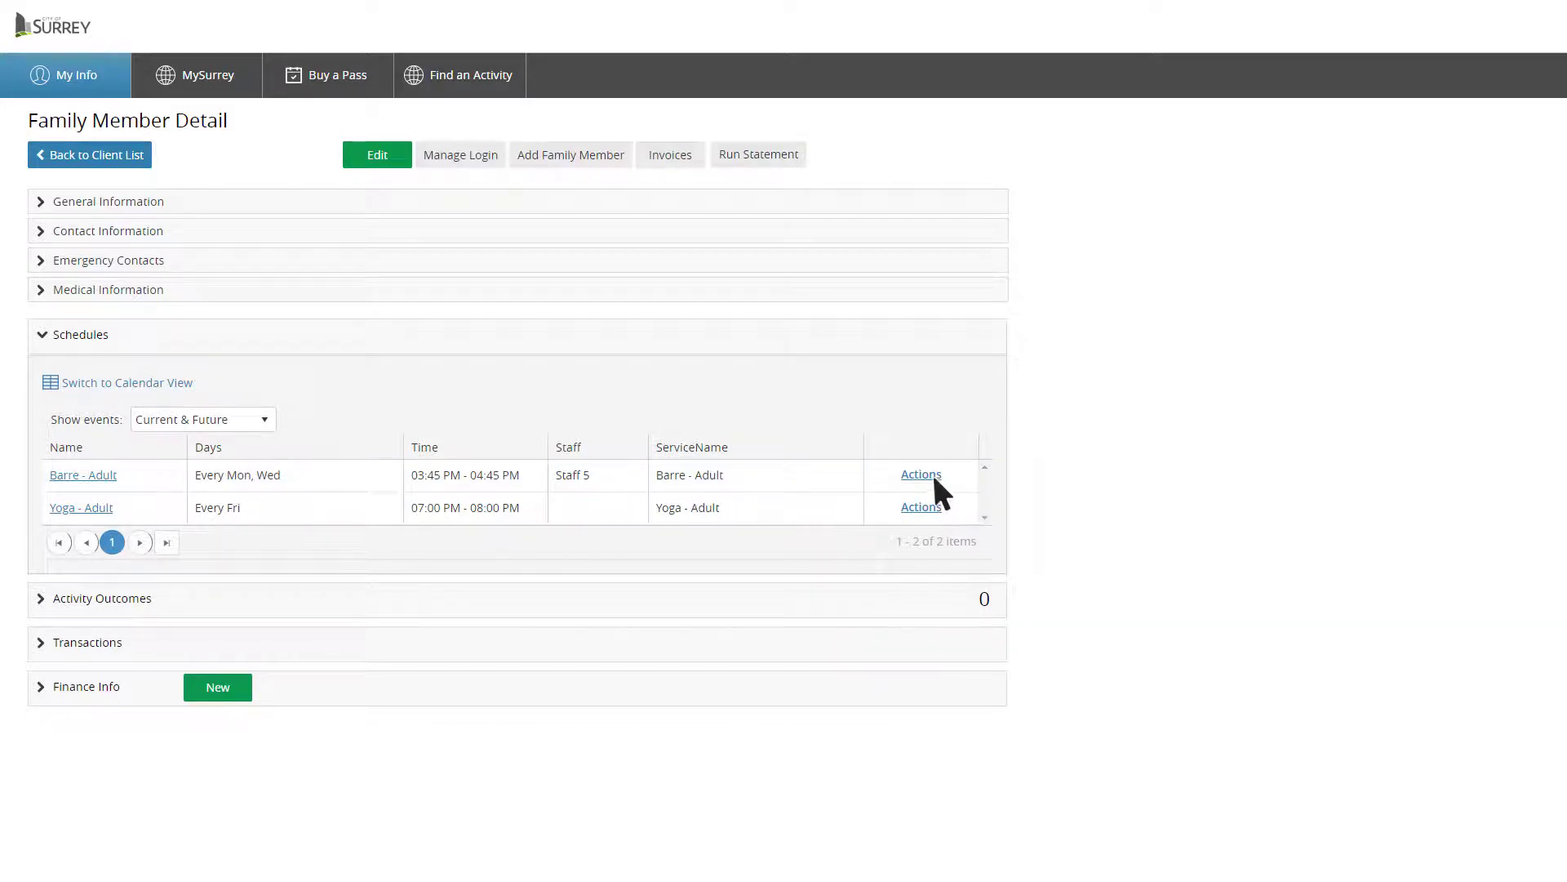
left_click(932, 474)
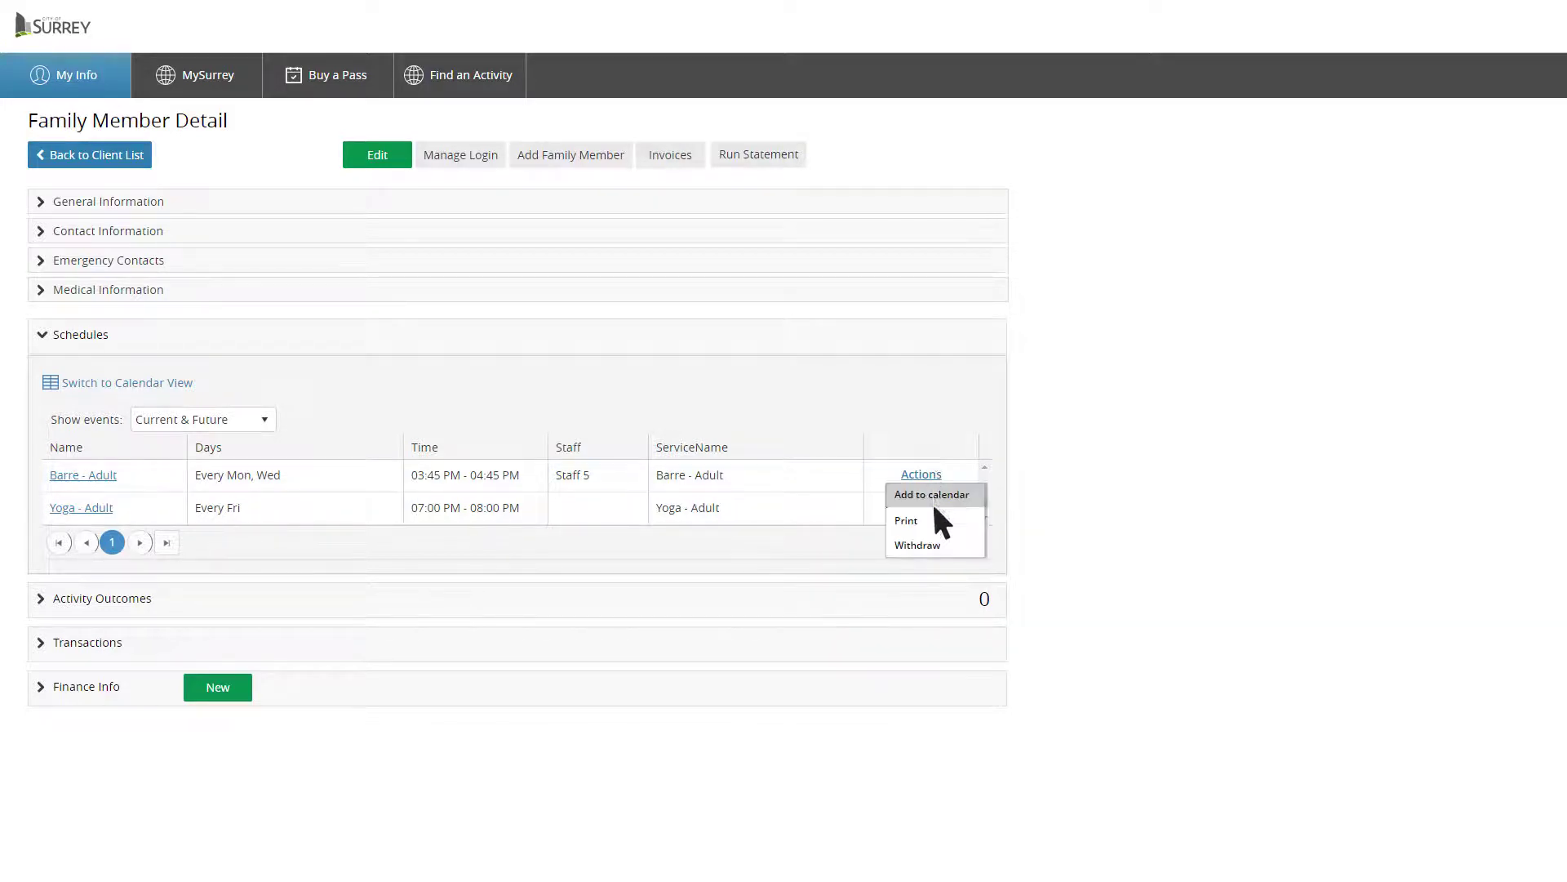
Close the Barre - Adult class options without withdrawing
left_click(935, 547)
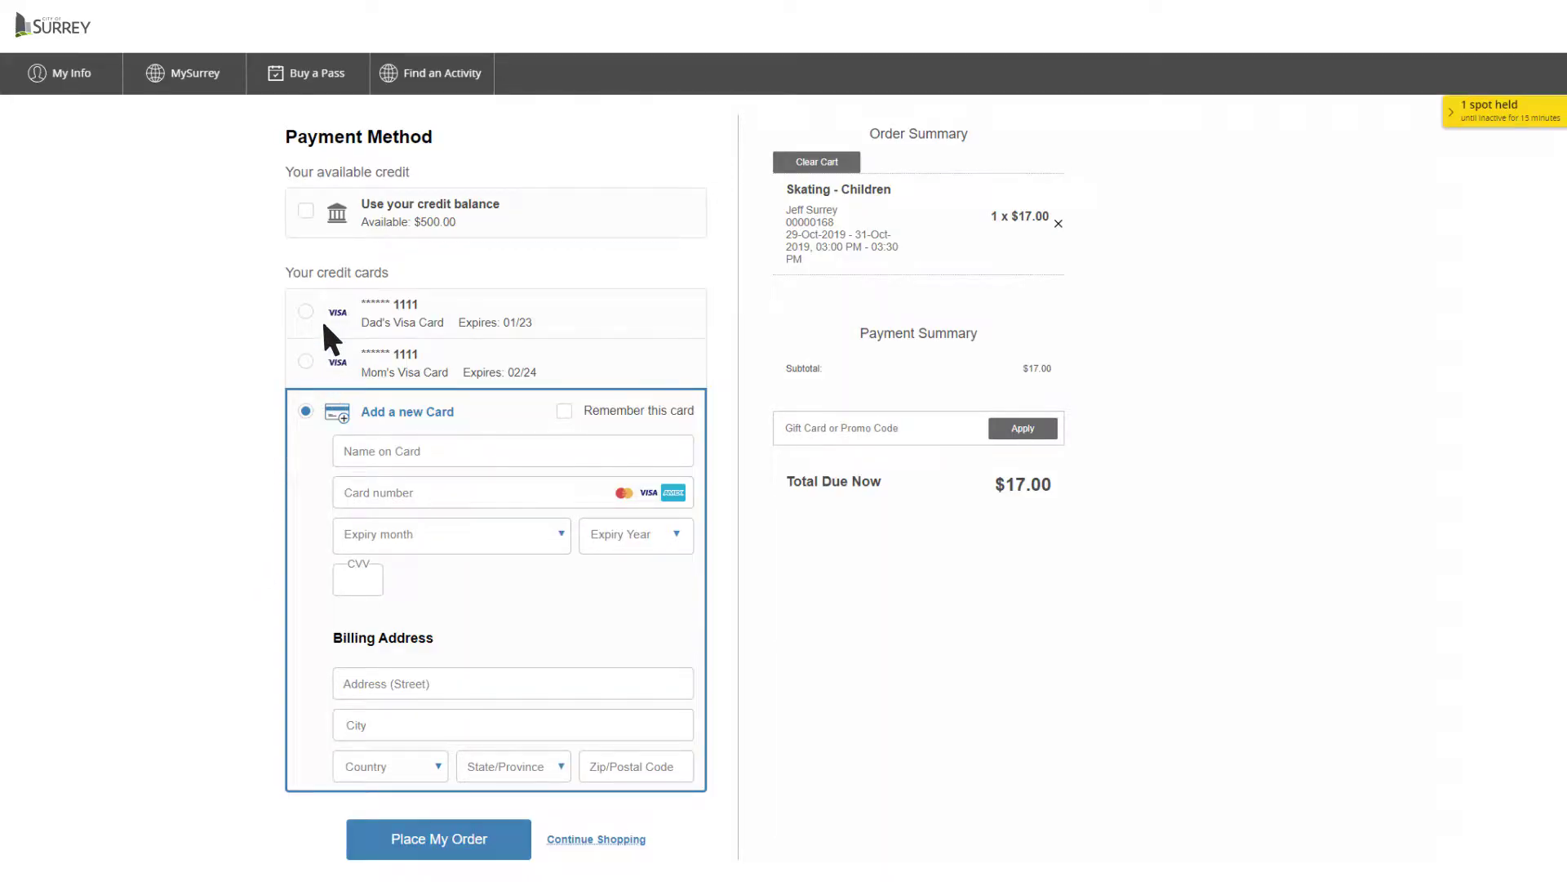
Show the Buy a Pass catalogue of passes and memberships with prices
left_click(325, 88)
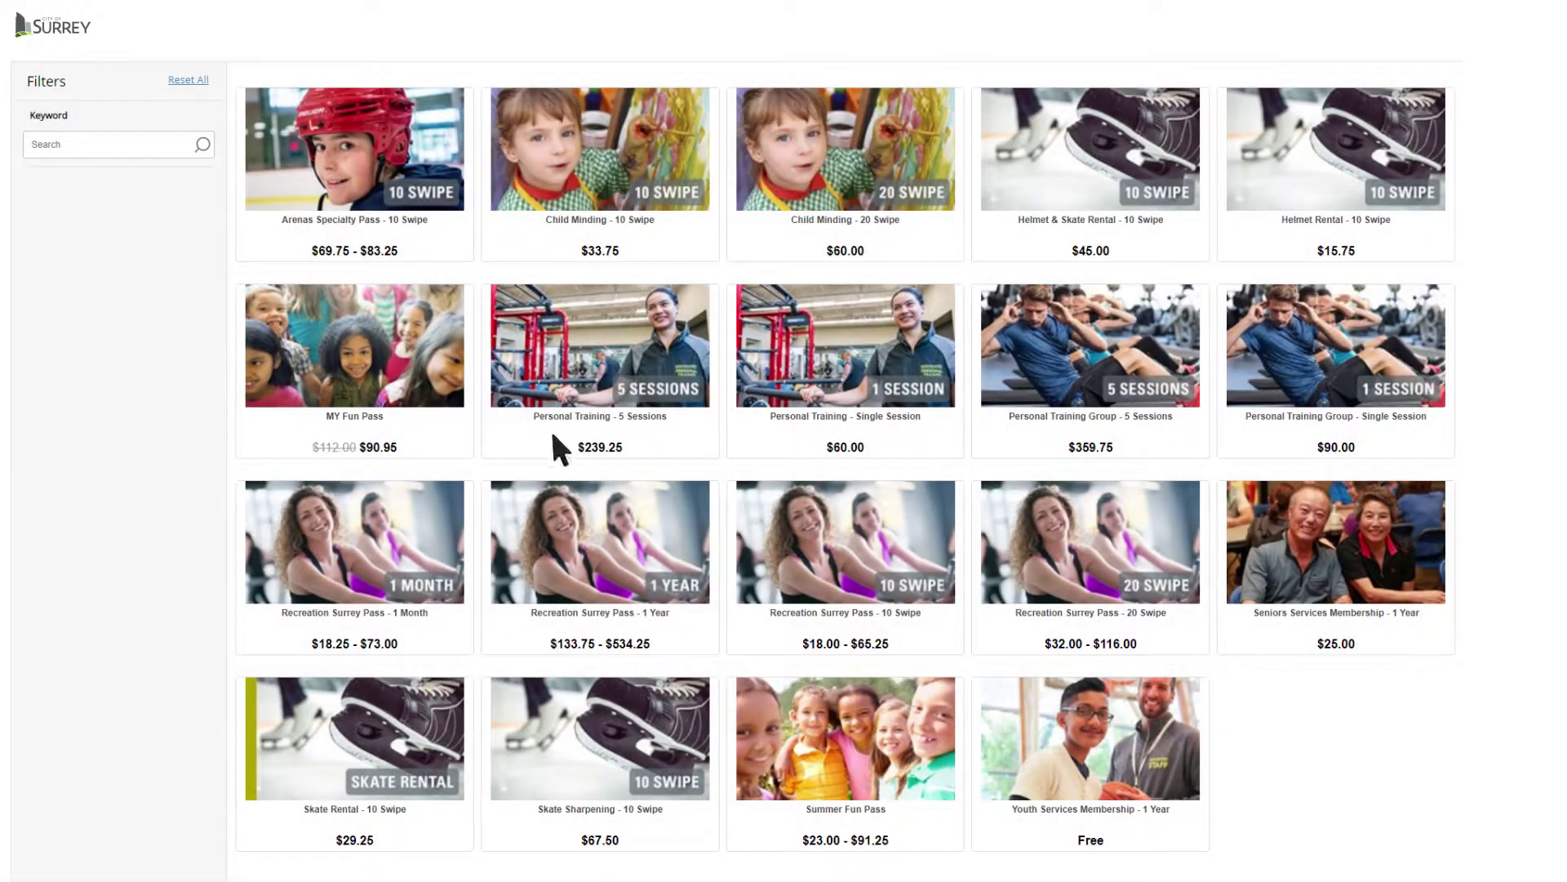
Buy the Recreation Surrey Pass - 1 Year on the Recreation Surrey Monthly Plan, then browse activity categories
left_click(606, 512)
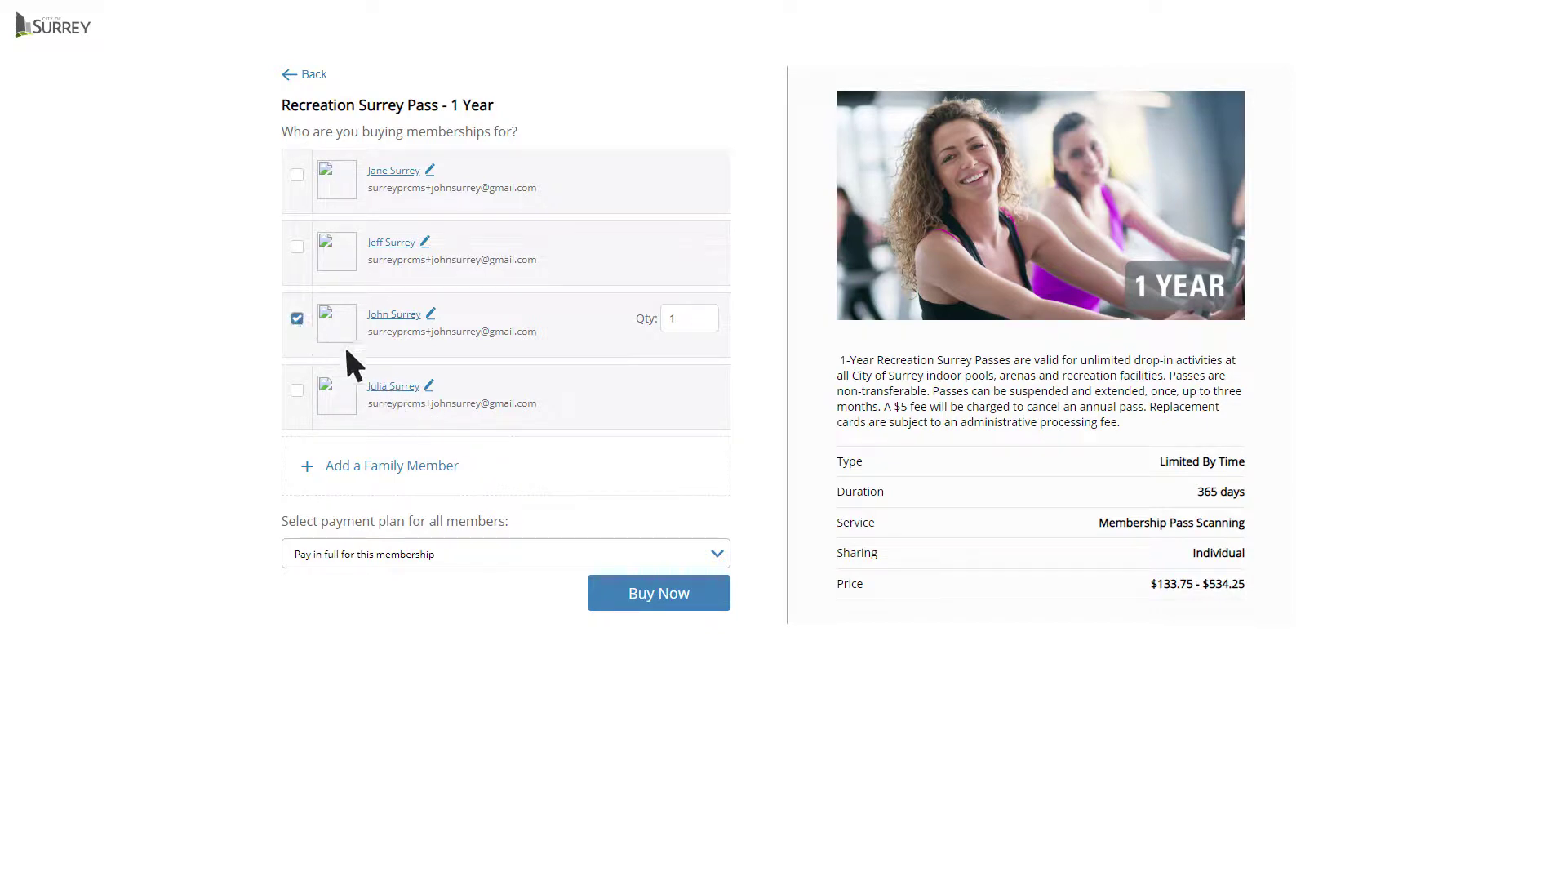
left_click(716, 554)
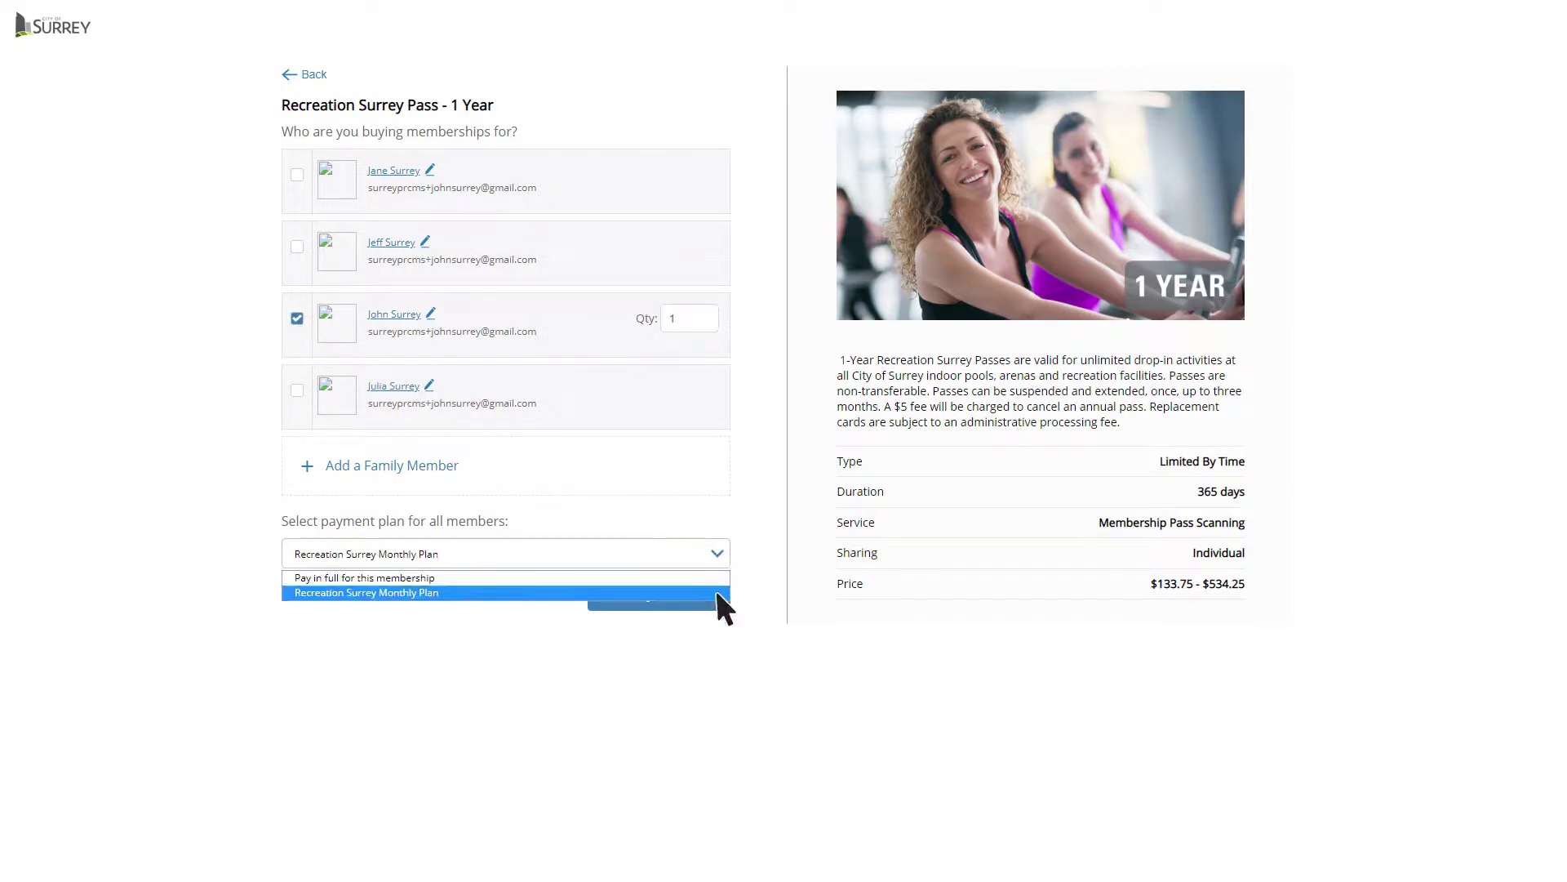
left_click(717, 590)
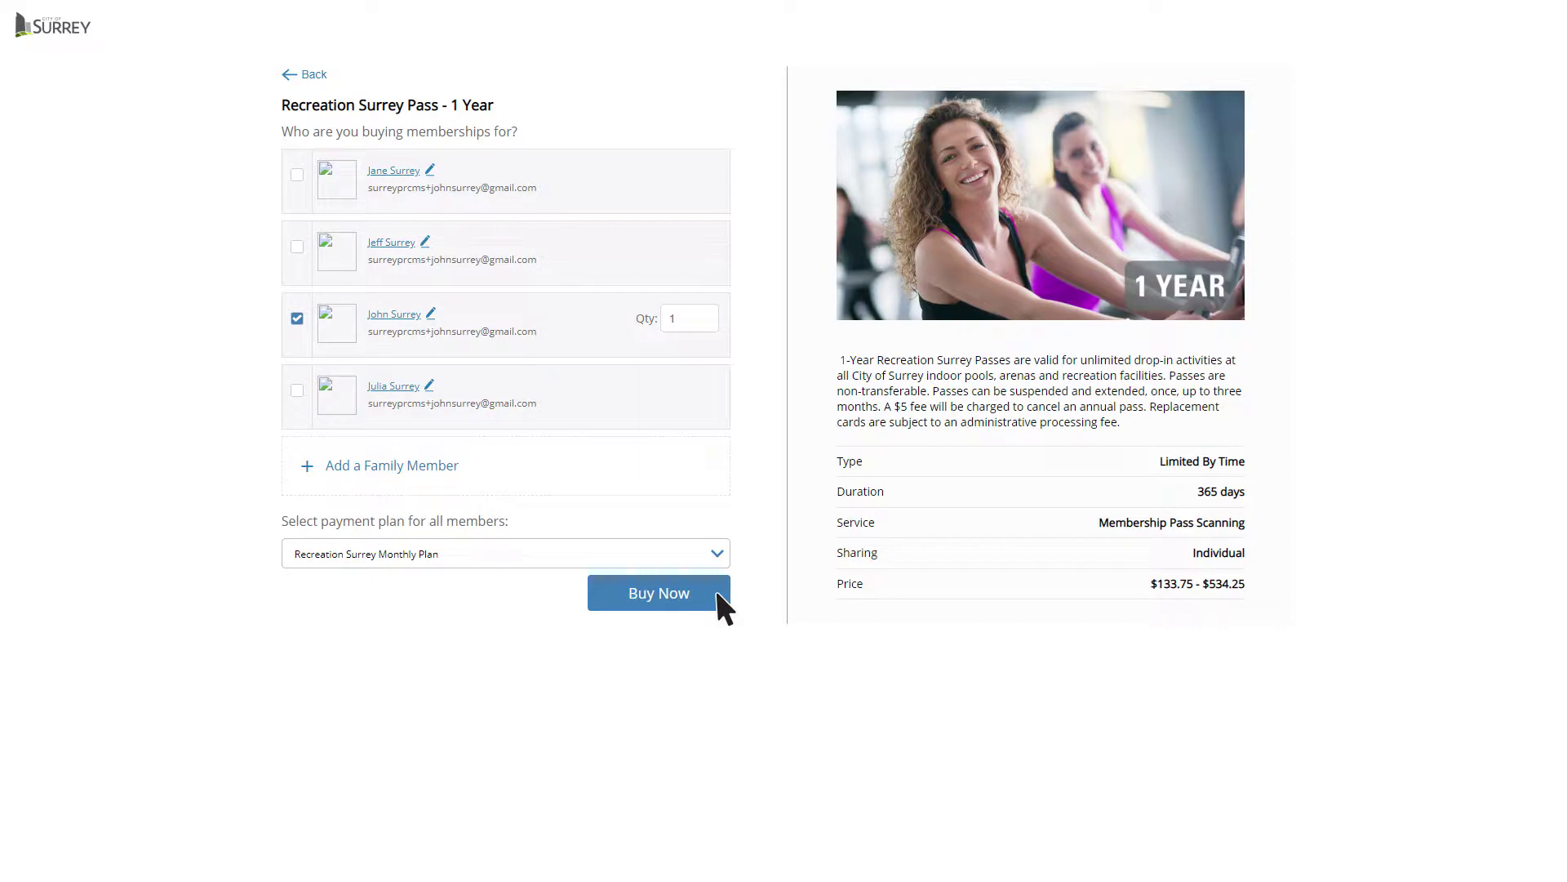
left_click(716, 594)
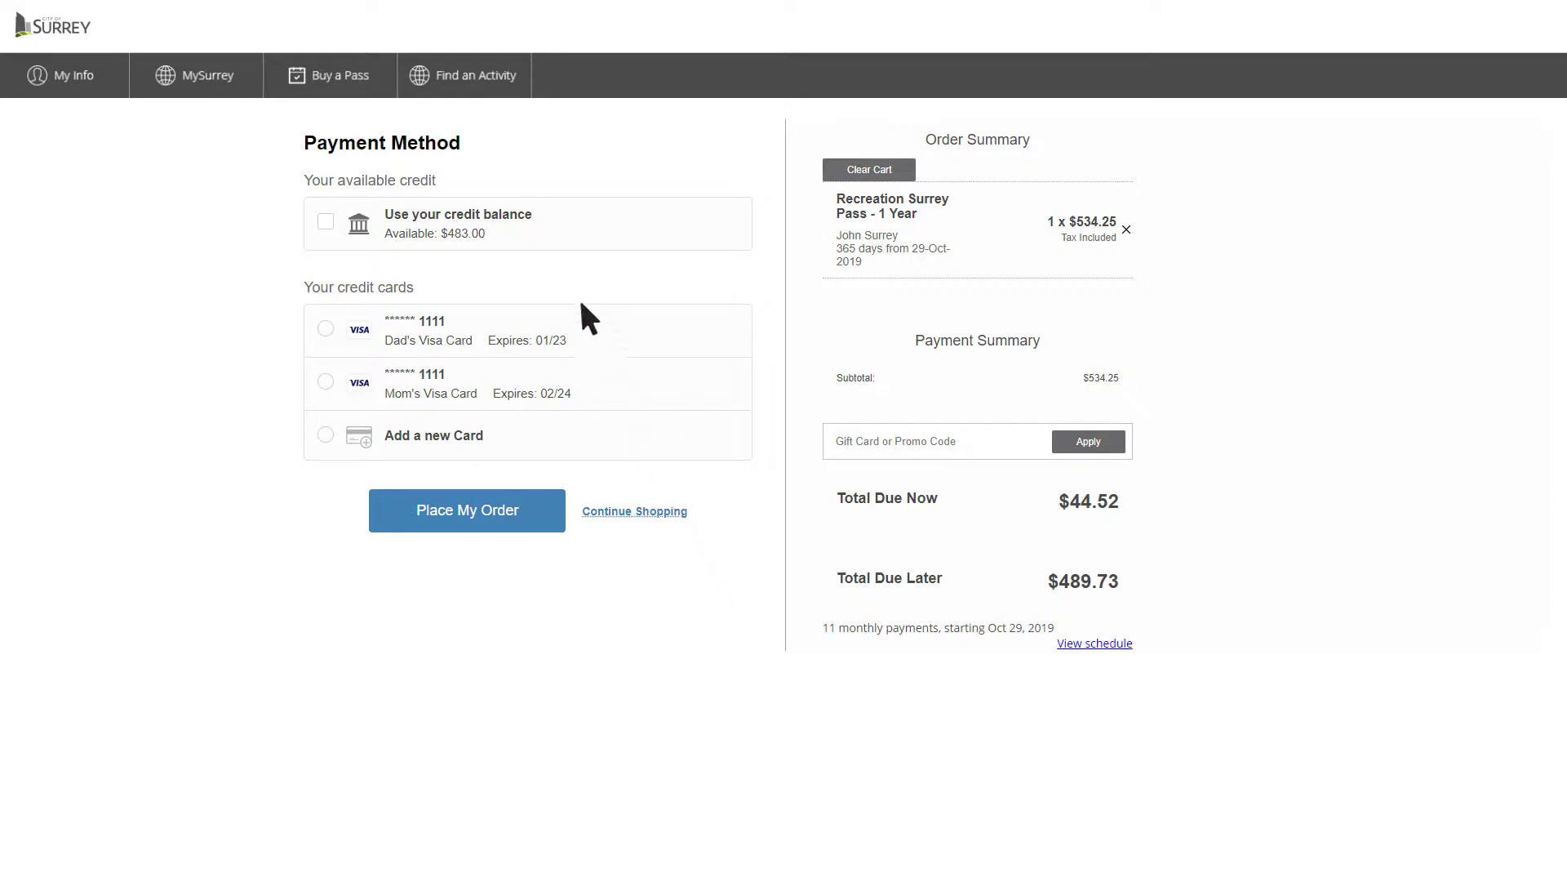
left_click(480, 87)
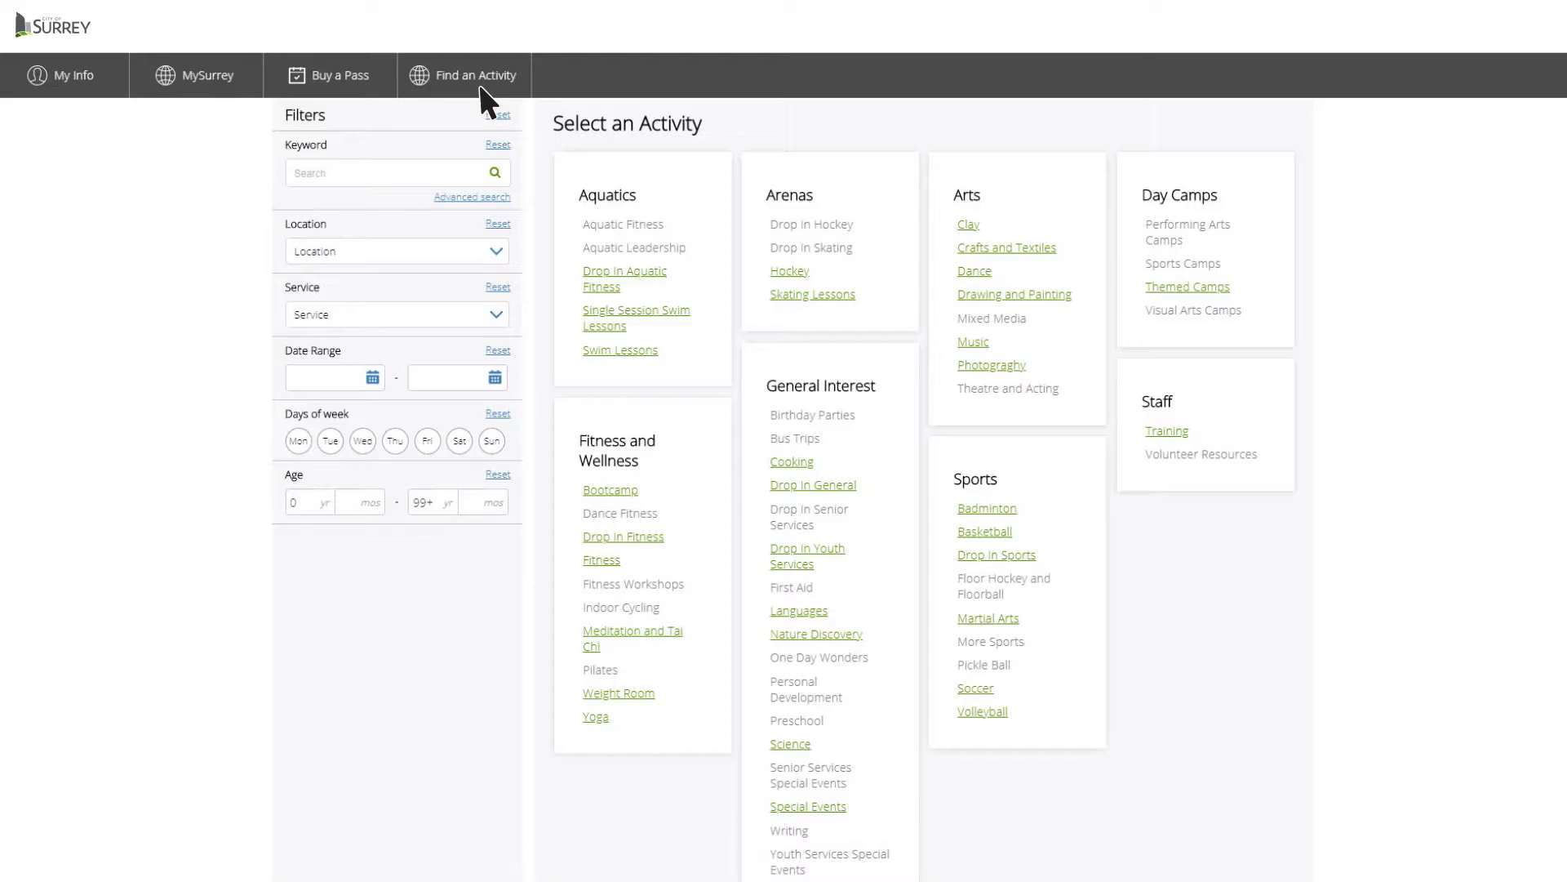